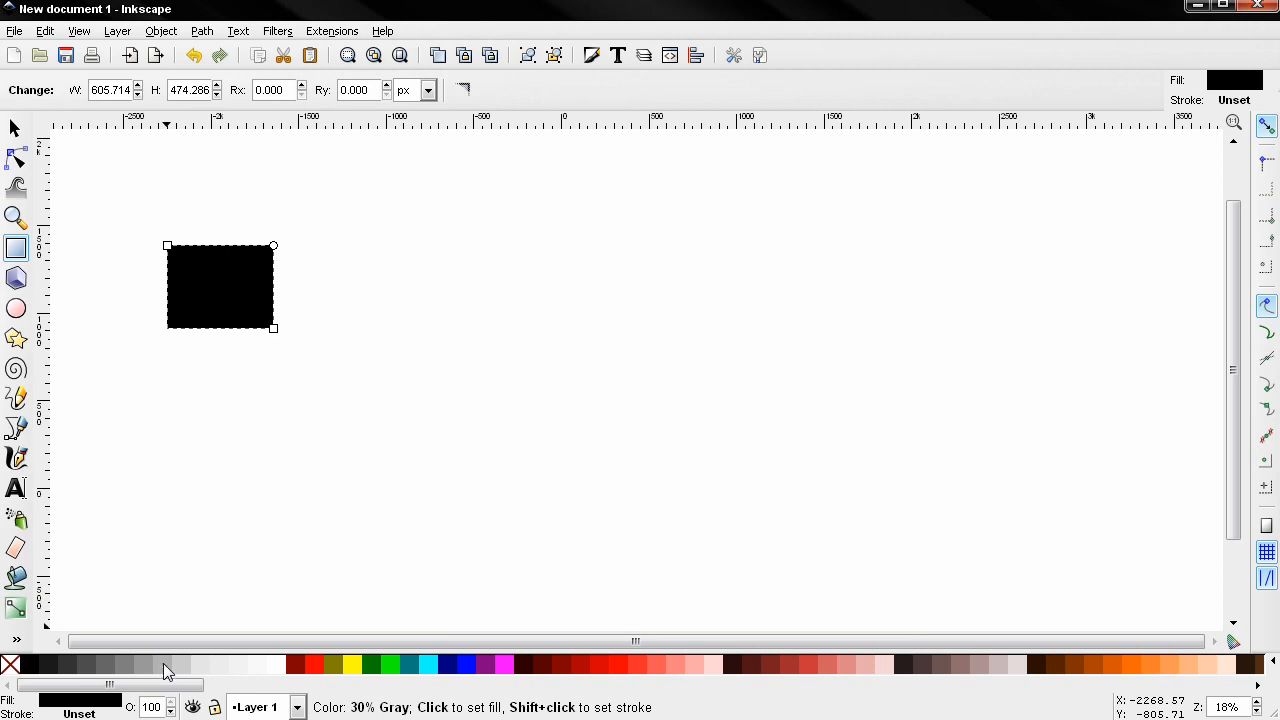
Fill the rectangle with 30% gray and set its size to 10.2 cm wide and 10.5 cm high
click(163, 663)
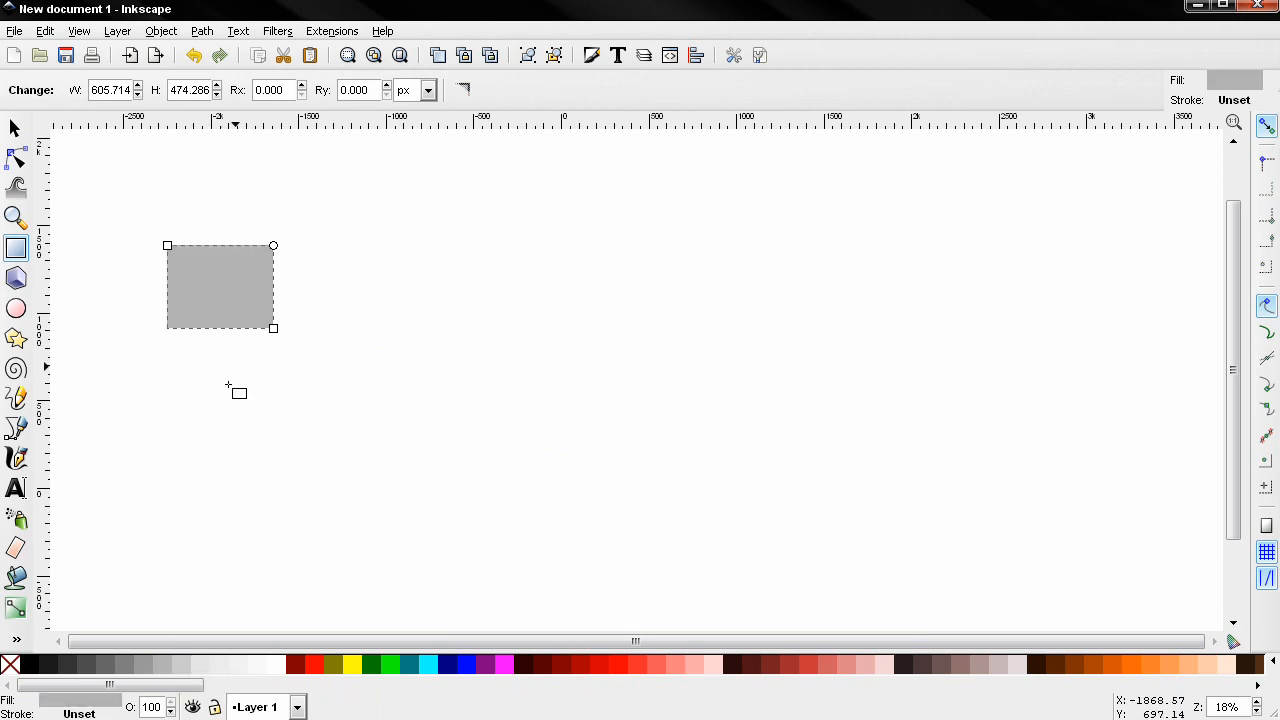
click(428, 90)
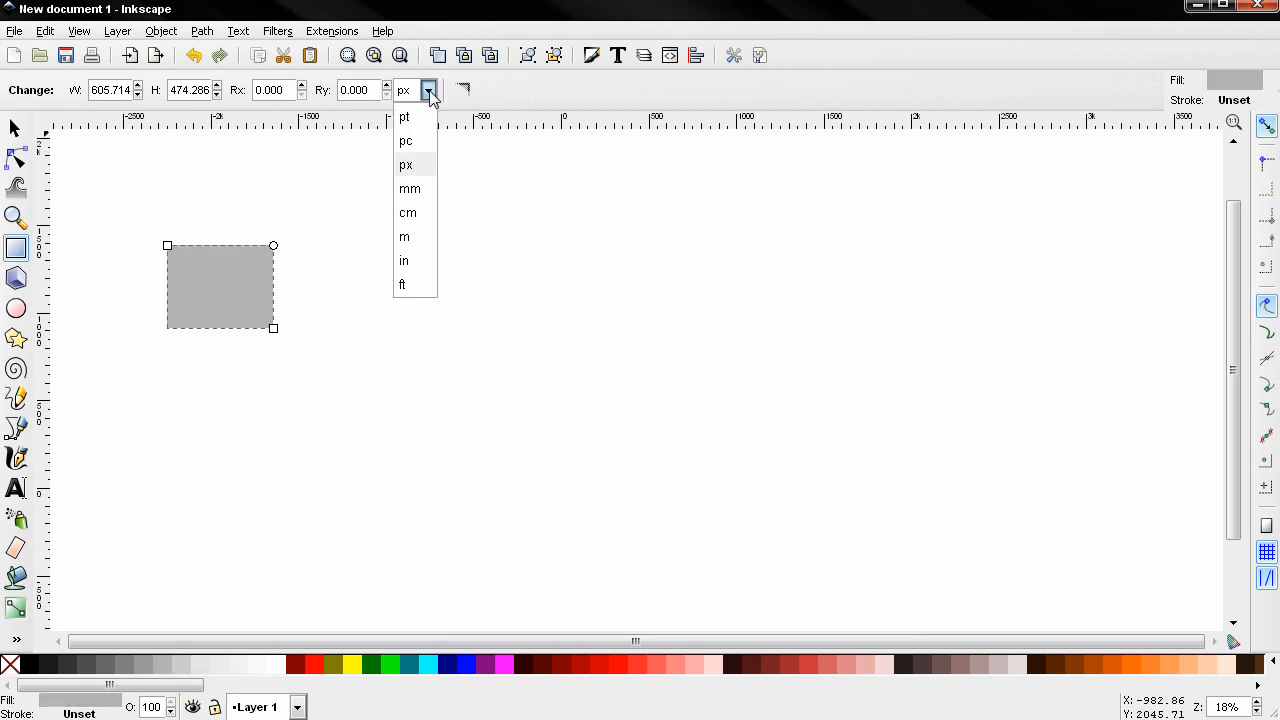
click(413, 211)
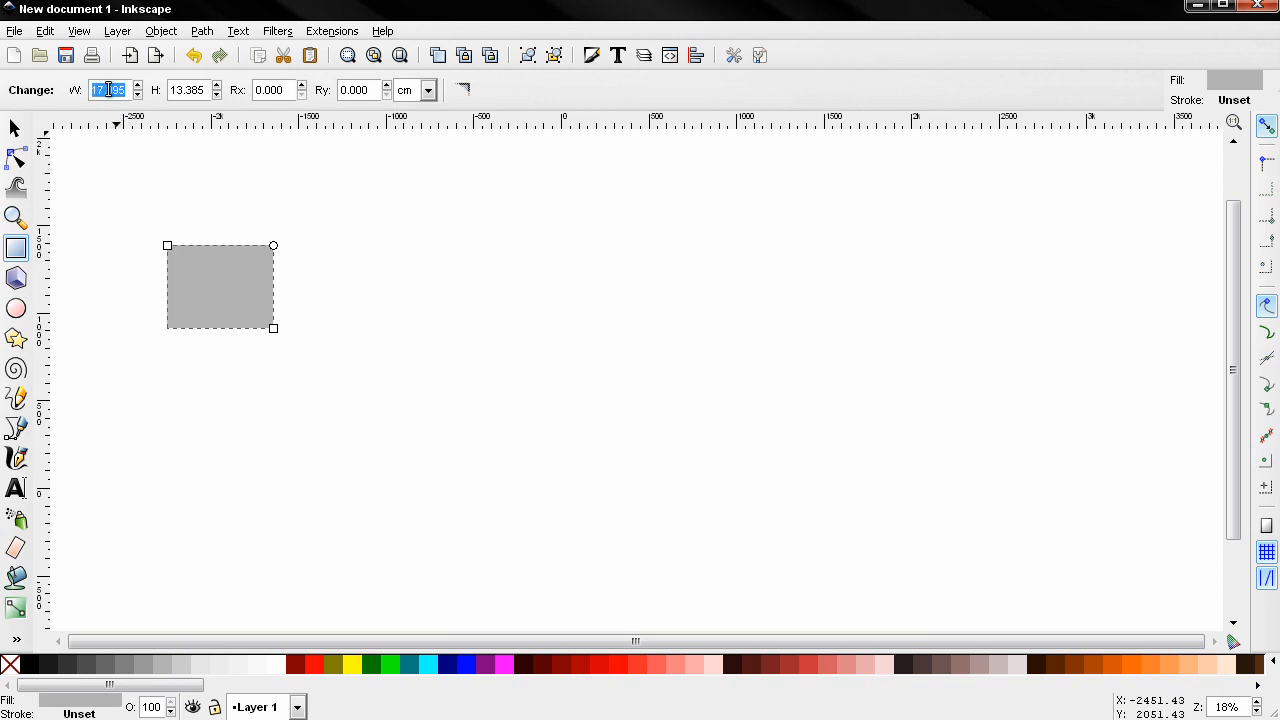
text(10.2)
click(190, 88)
text(1)
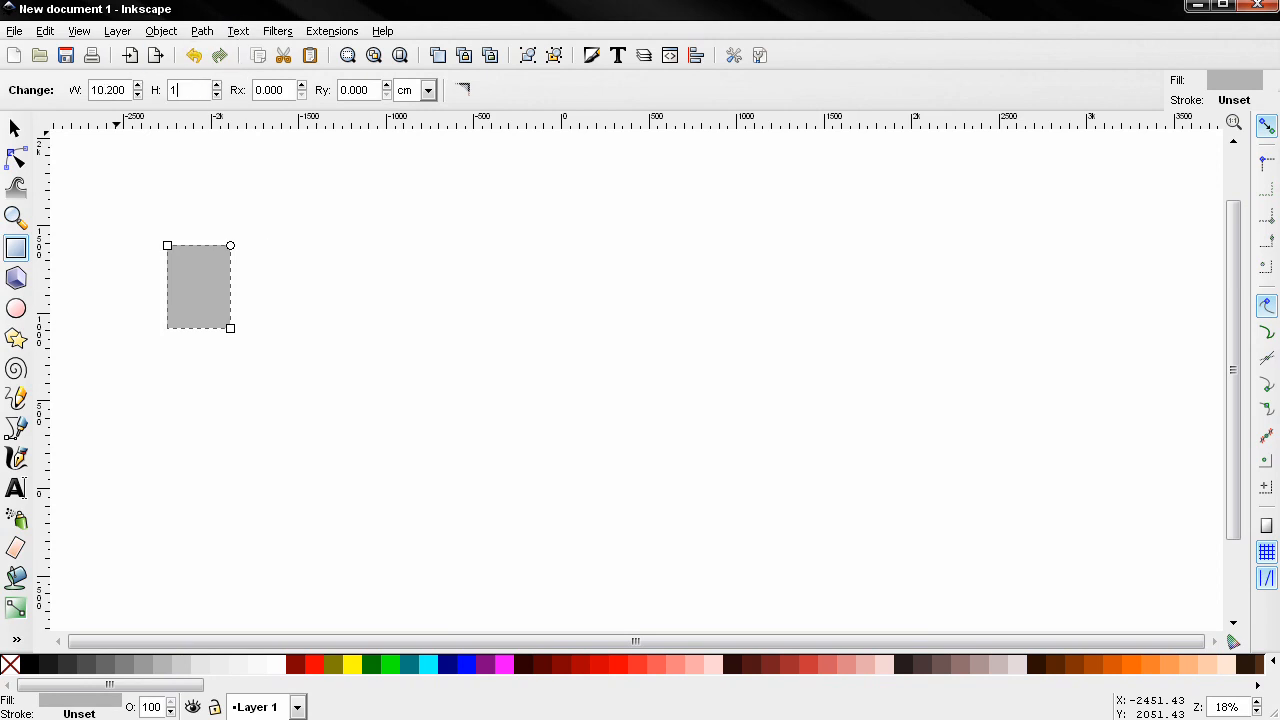
text(0.5)
key(Return)
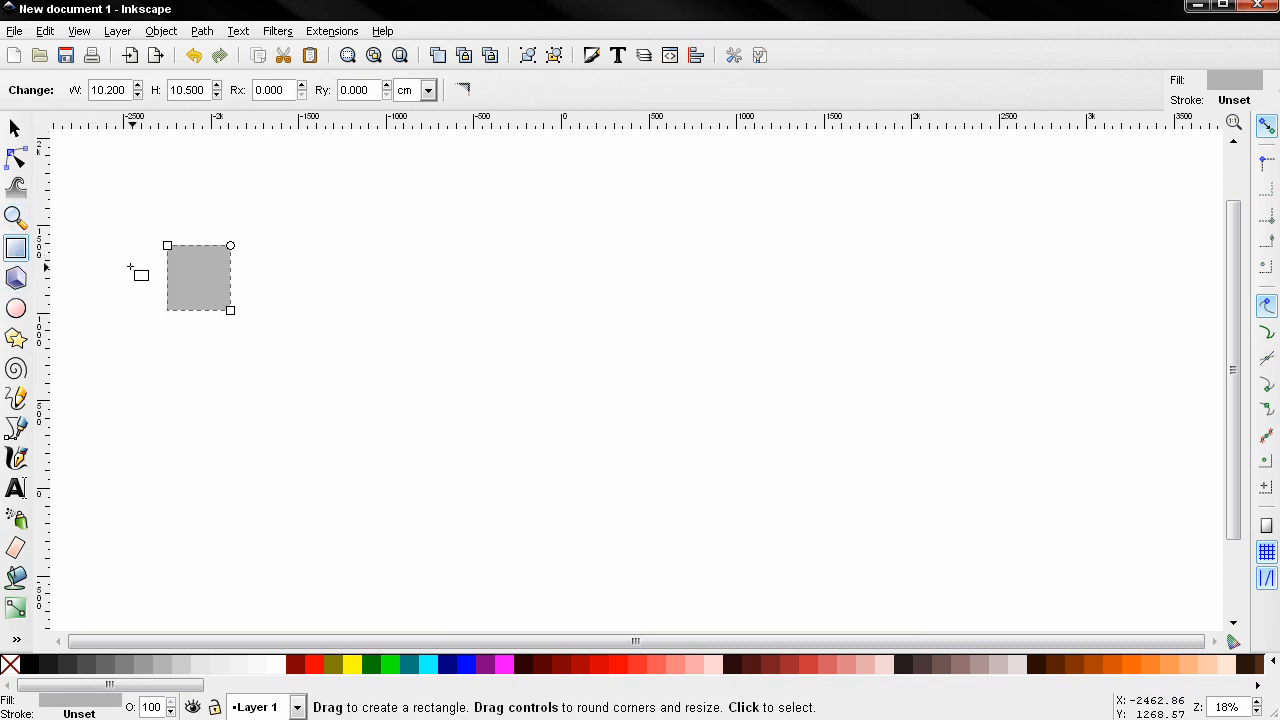
Draw a black rectangle inside the gray one and set its size to 9.2 cm wide by 7.3 cm high
drag(174, 254, 216, 288)
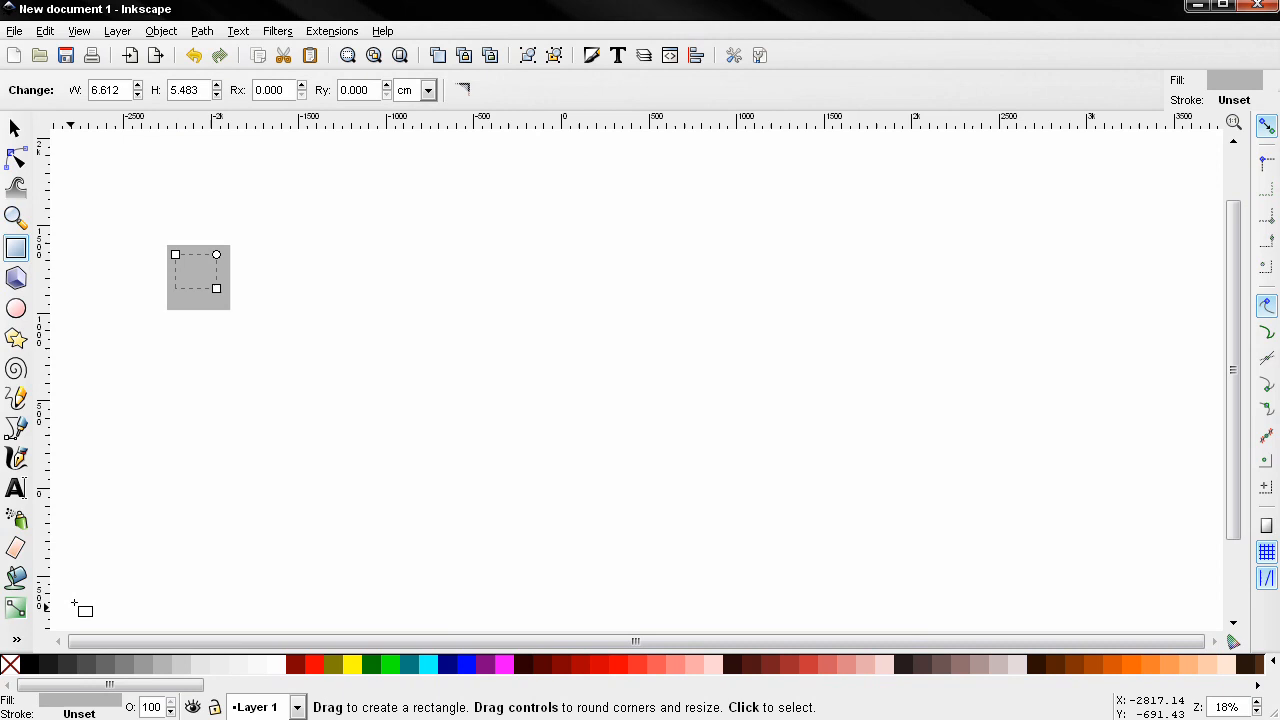
click(35, 666)
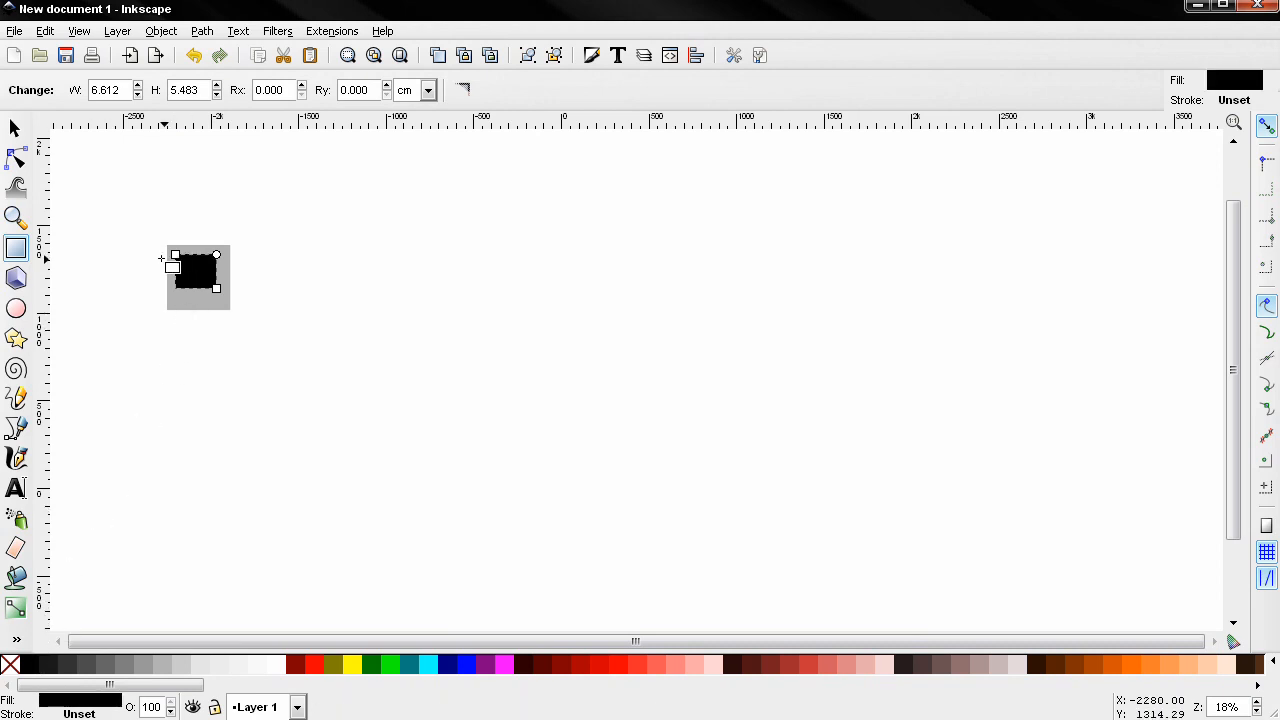
double_click(117, 89)
text(9.2)
key(Return)
double_click(199, 90)
text(7.3)
key(Return)
Move the black rectangle into the upper part of the gray one with narrow side margins, and check both rectangles' dimensions
click(15, 128)
drag(211, 291, 203, 284)
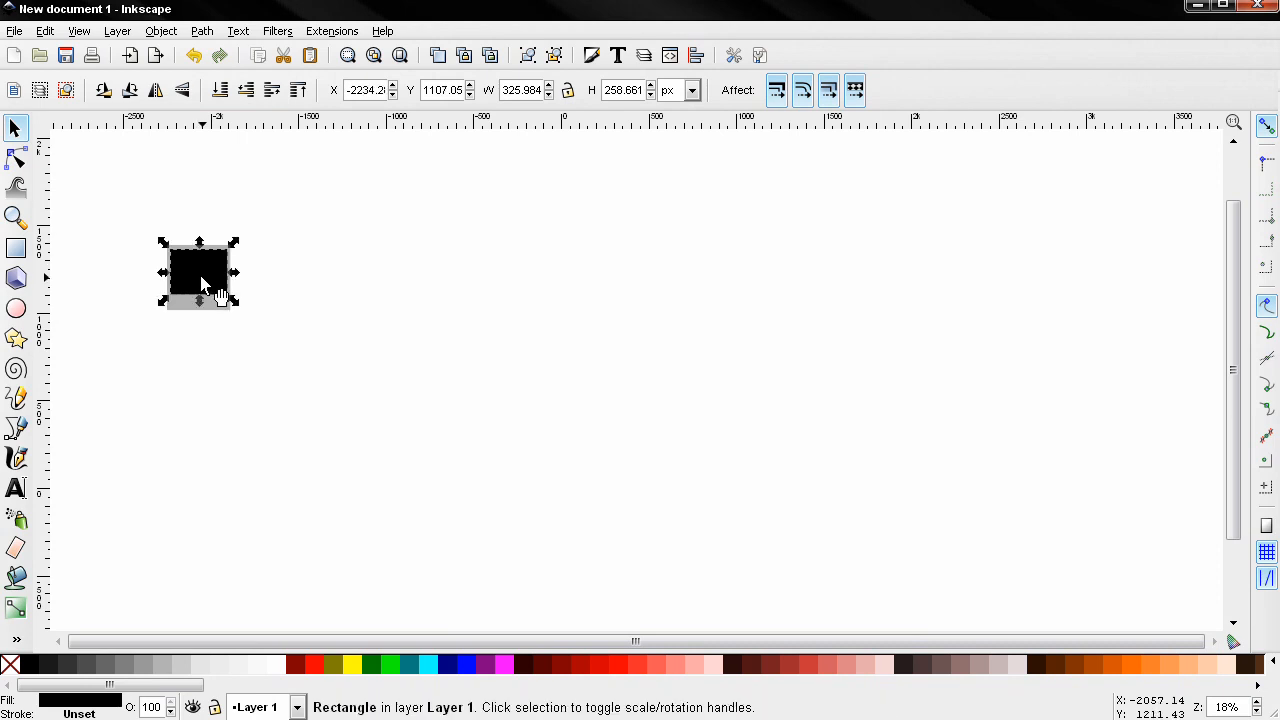
click(18, 251)
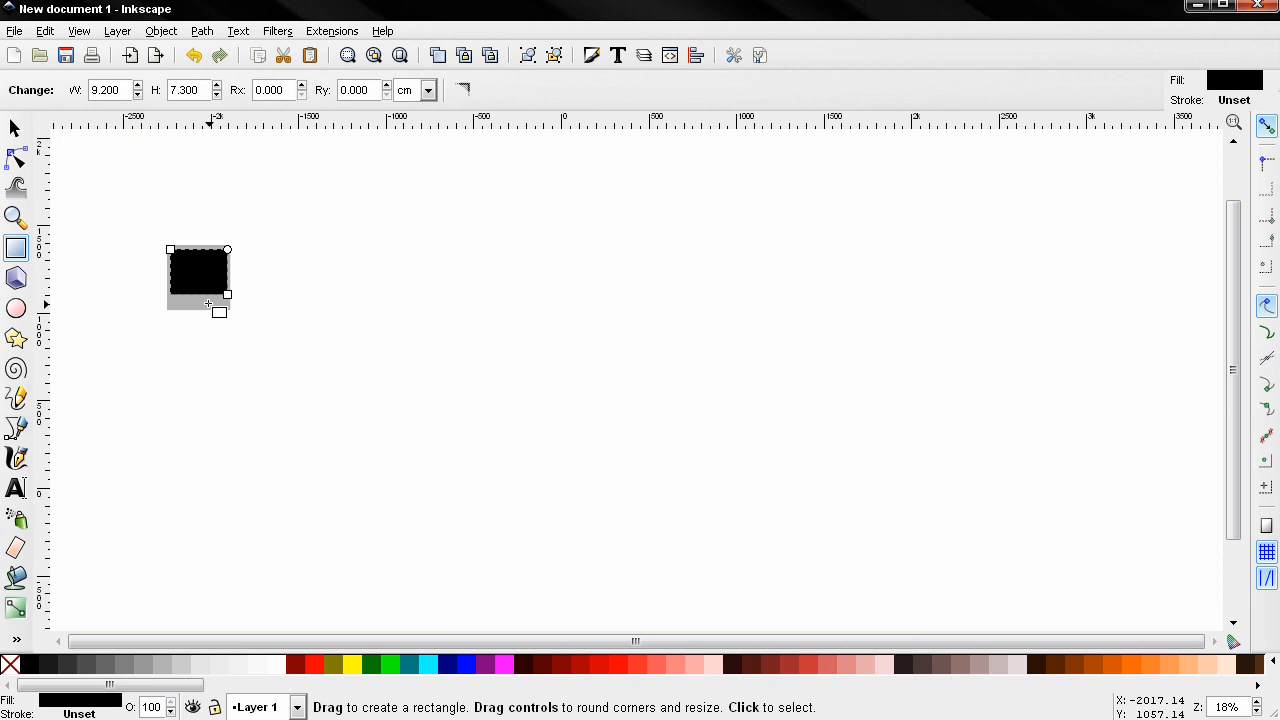
click(208, 303)
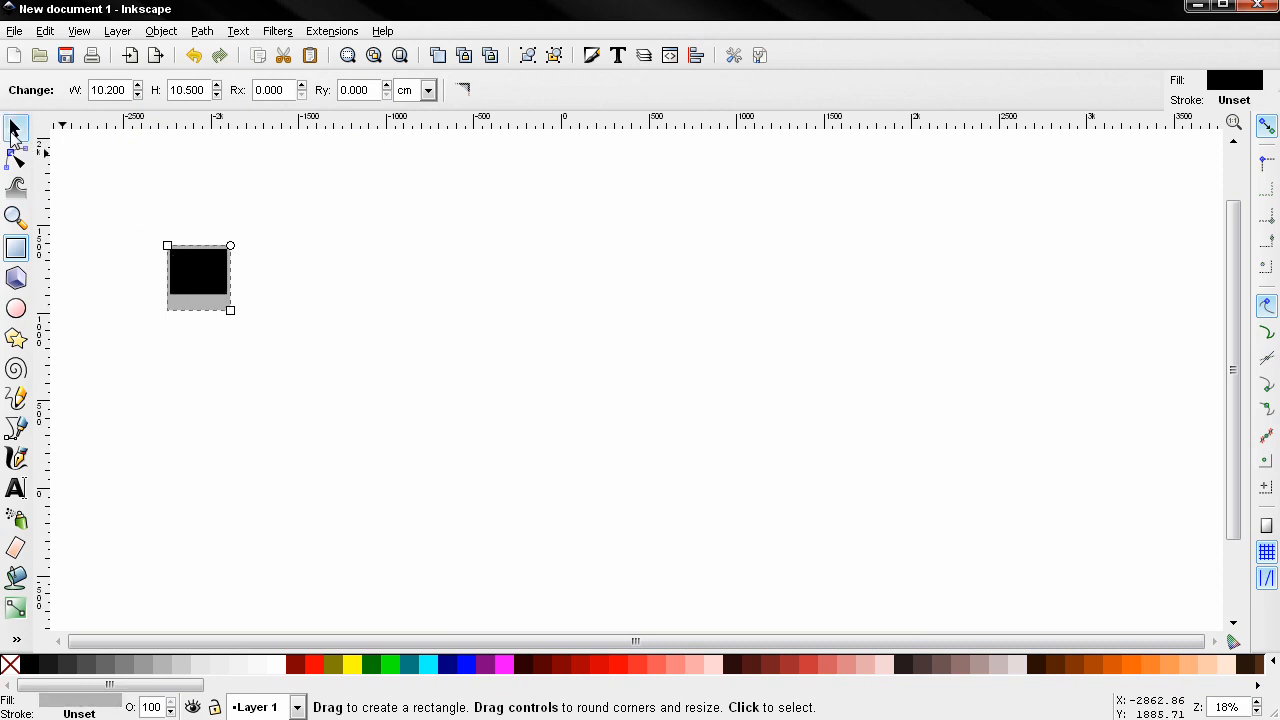
Enlarge both rectangles together proportionally to about 1539 by 1584 px and shift them away from the canvas corner
click(14, 129)
drag(80, 184, 252, 388)
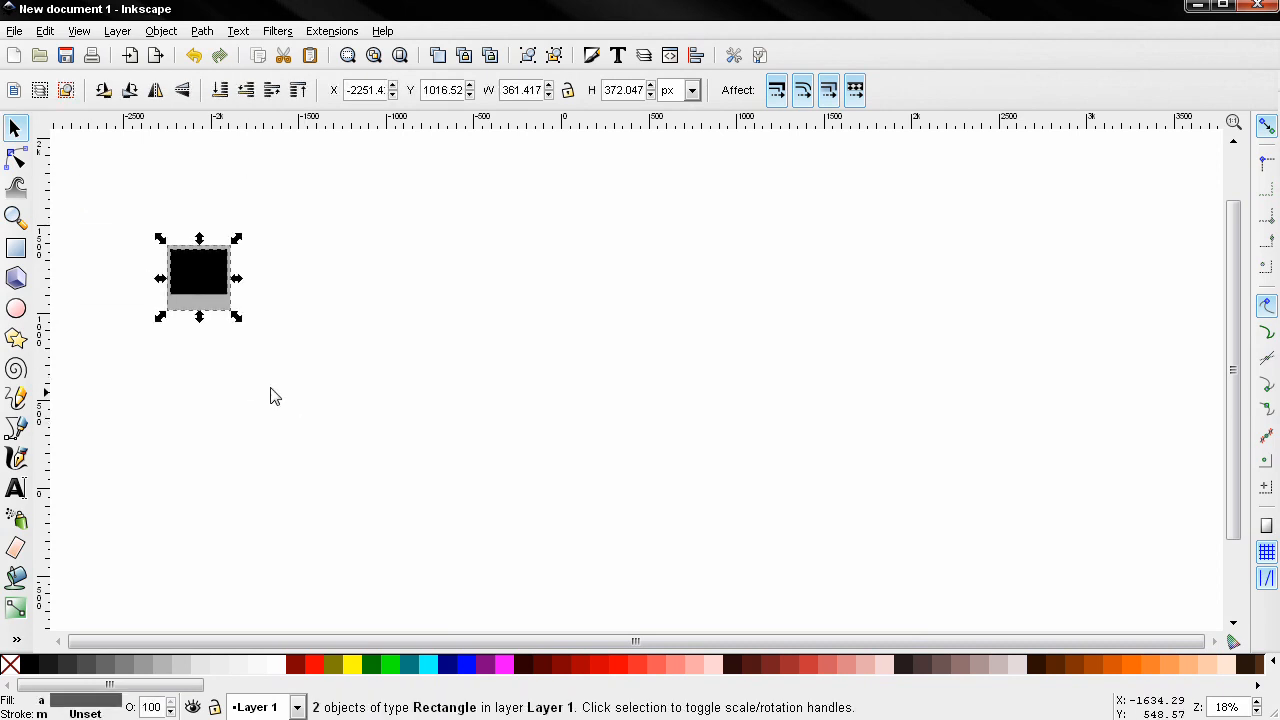
drag(239, 324, 320, 434)
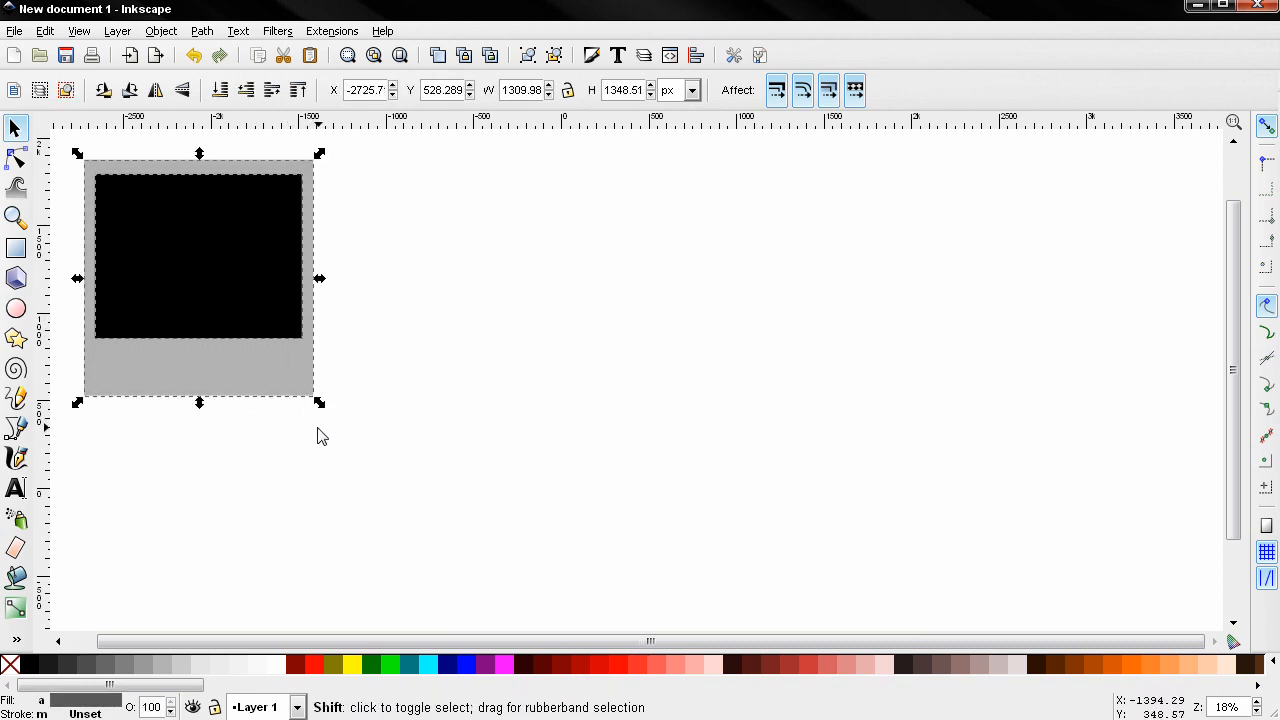
drag(216, 281, 375, 360)
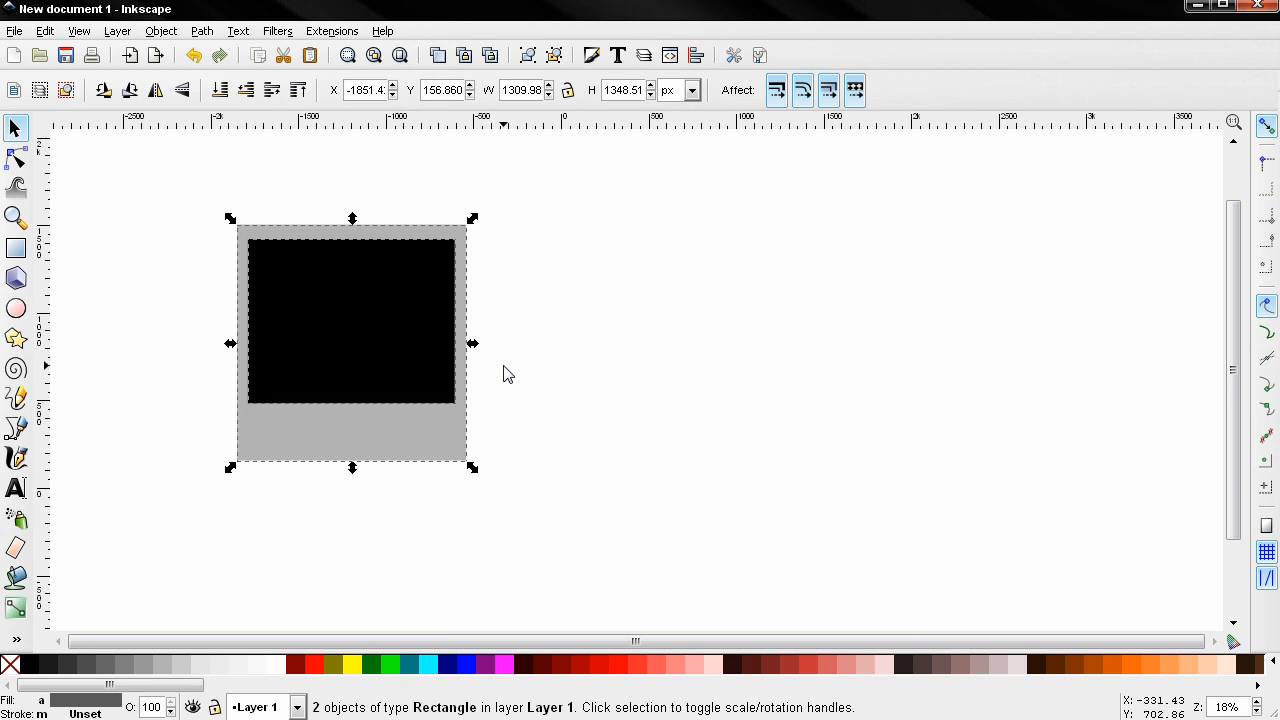
drag(472, 470, 489, 503)
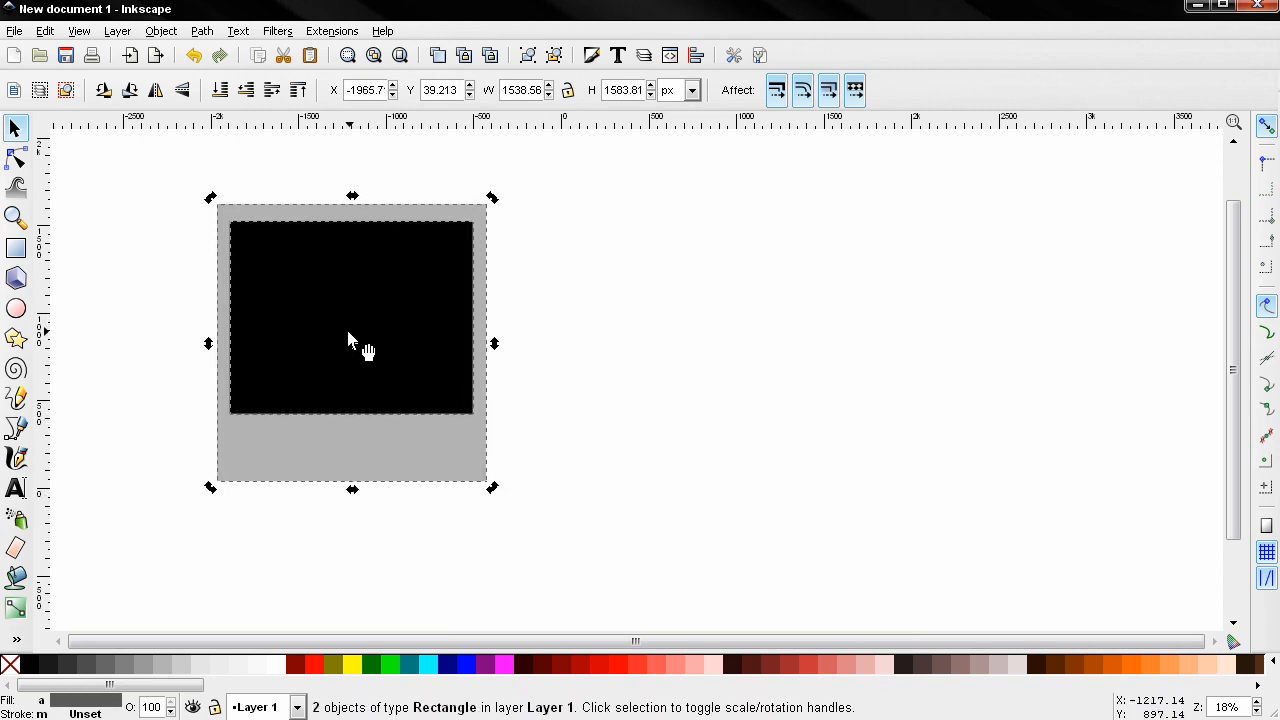
key(Escape)
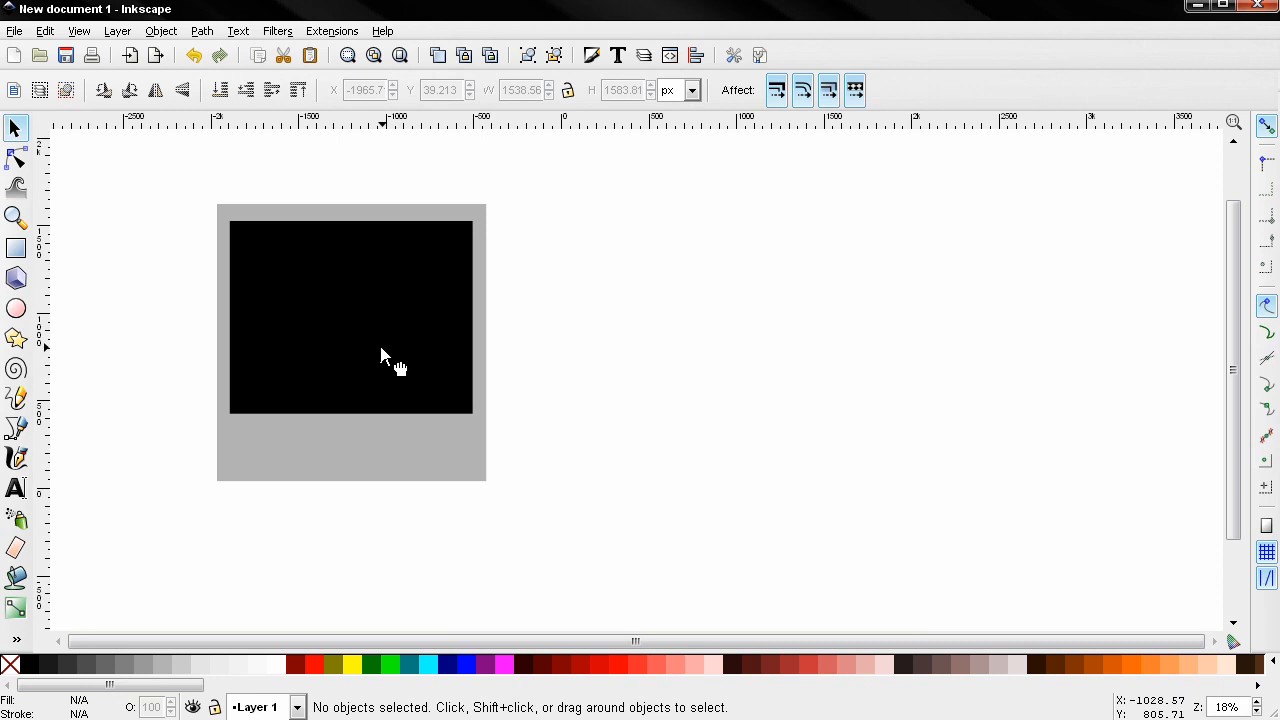
Center the black and gray rectangles on a common vertical axis, aligned relative to the selection
click(381, 357)
shift+click(386, 442)
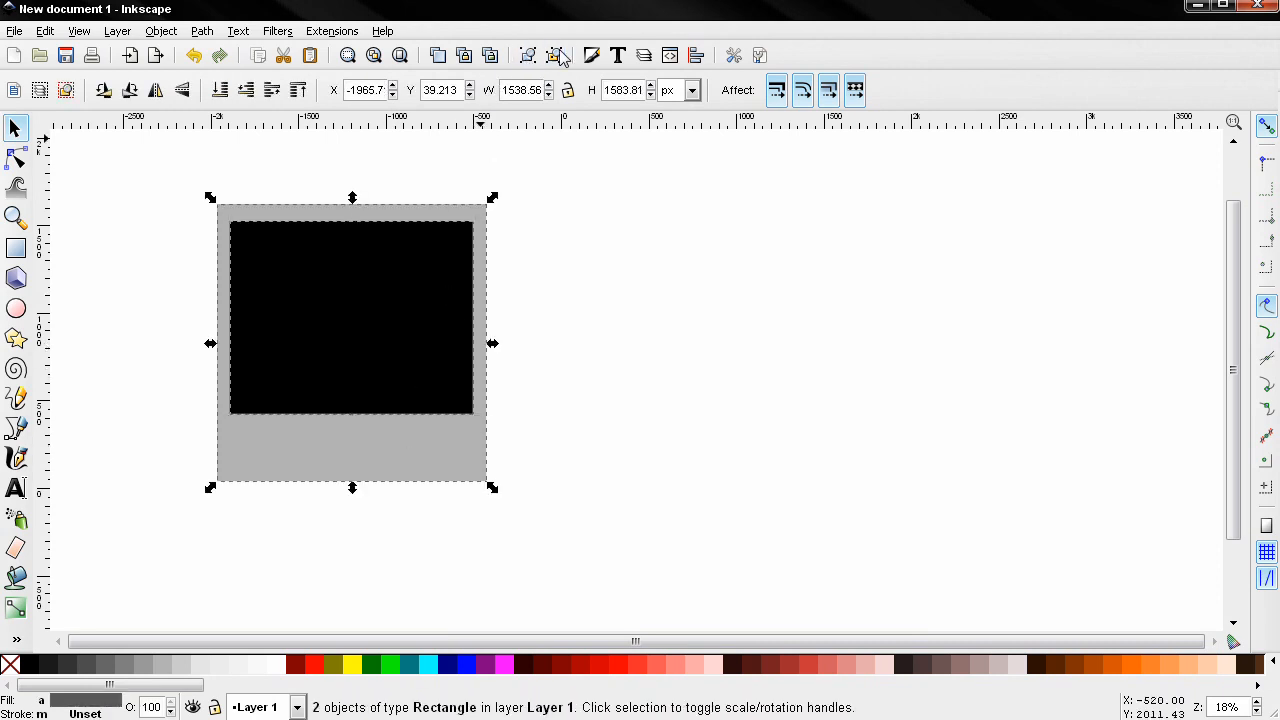
click(694, 56)
click(1104, 220)
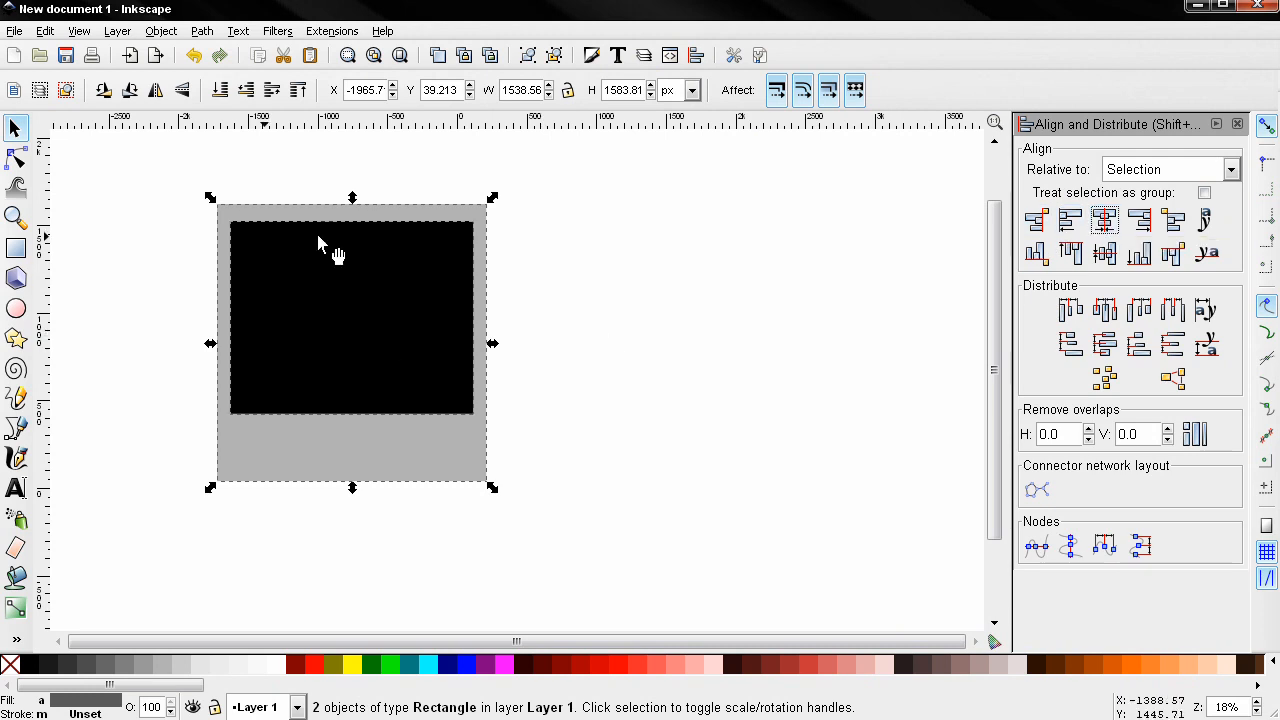
click(543, 269)
Move the black rectangle up about 17 px within the gray frame and close the alignment settings
click(384, 334)
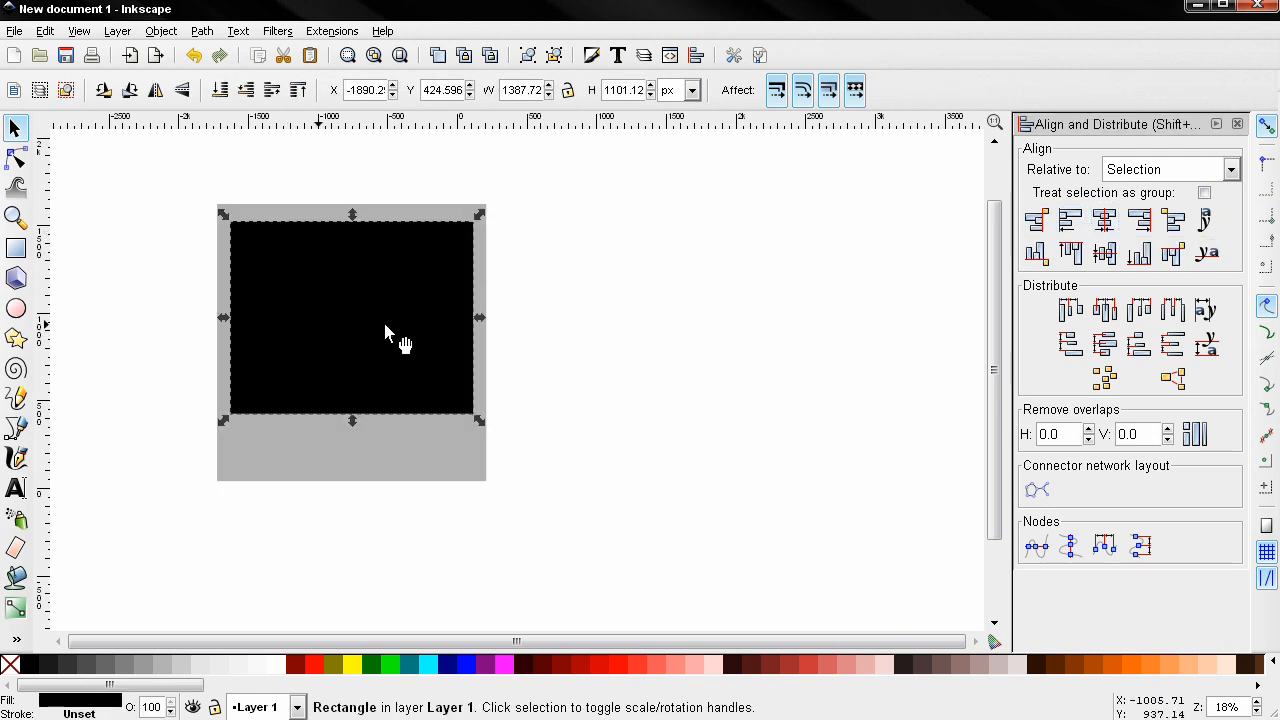
drag(381, 340, 381, 335)
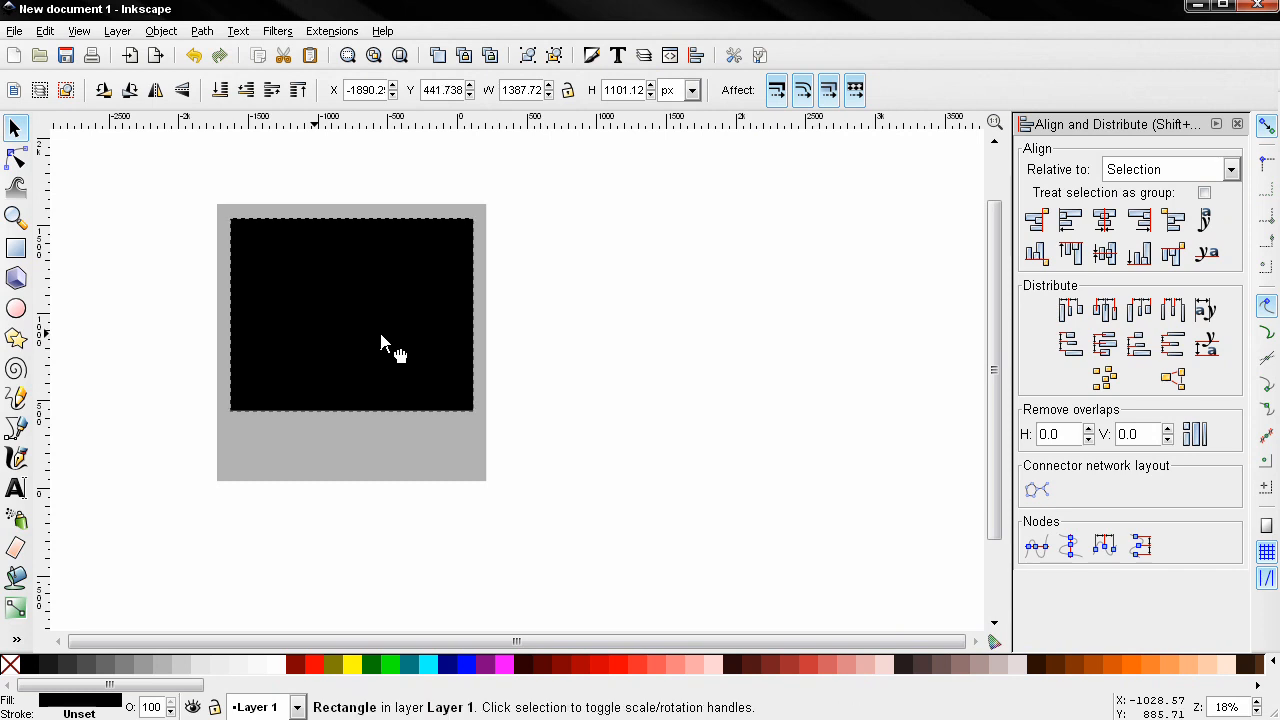
click(163, 342)
scroll(191, 348, left, 1)
drag(186, 340, 318, 343)
scroll(550, 451, up, 1)
scroll(538, 440, up, 2)
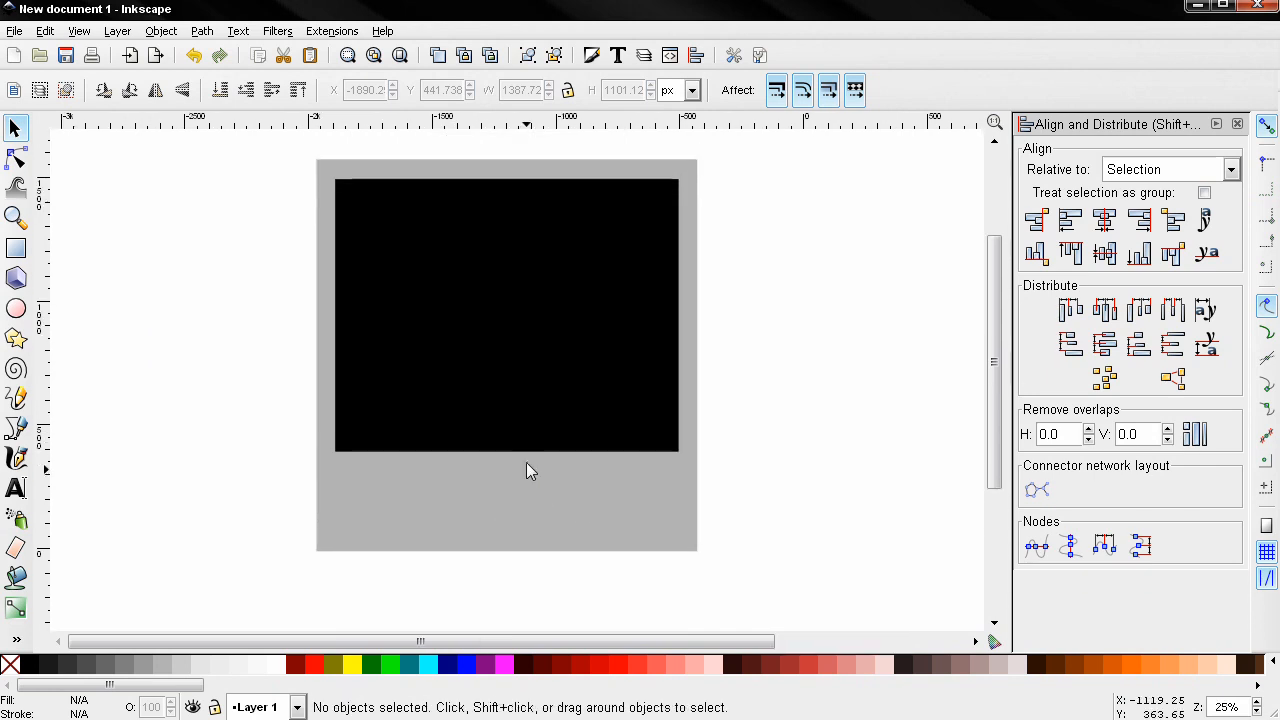
click(1237, 124)
Place a 10% gray duplicate of the gray frame rectangle directly beneath the black rectangle
click(641, 521)
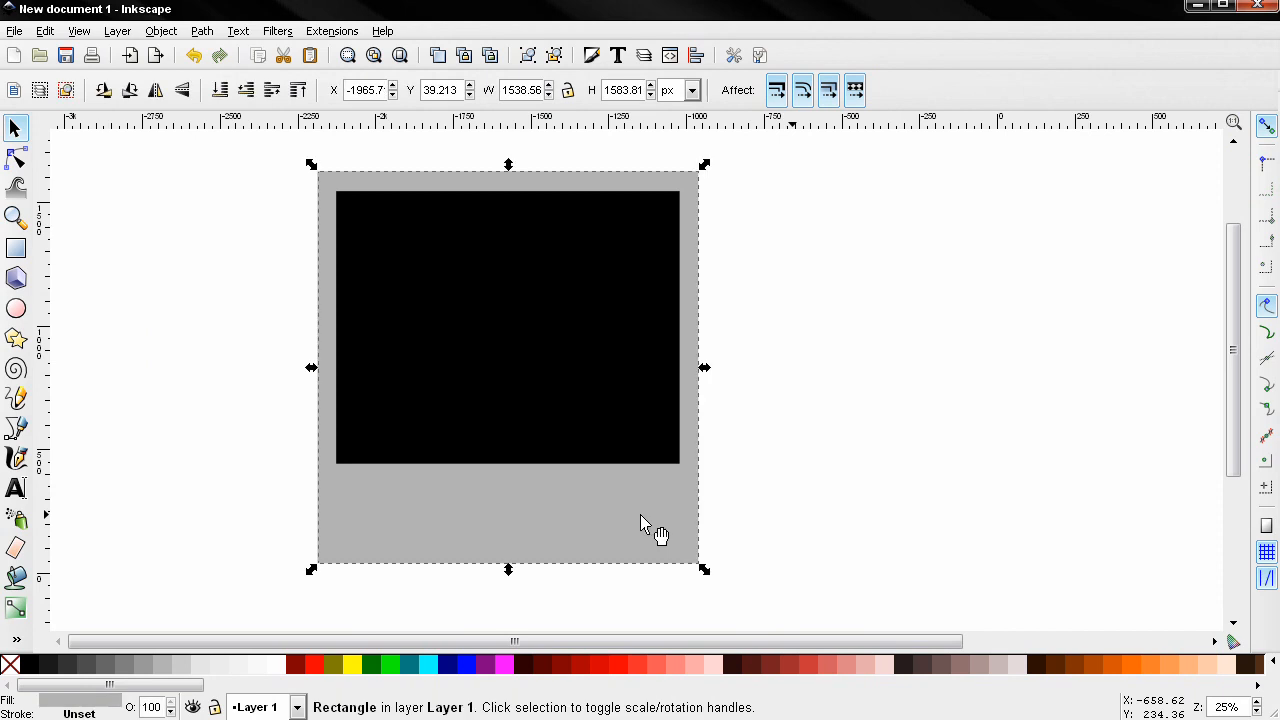
key(ctrl+d)
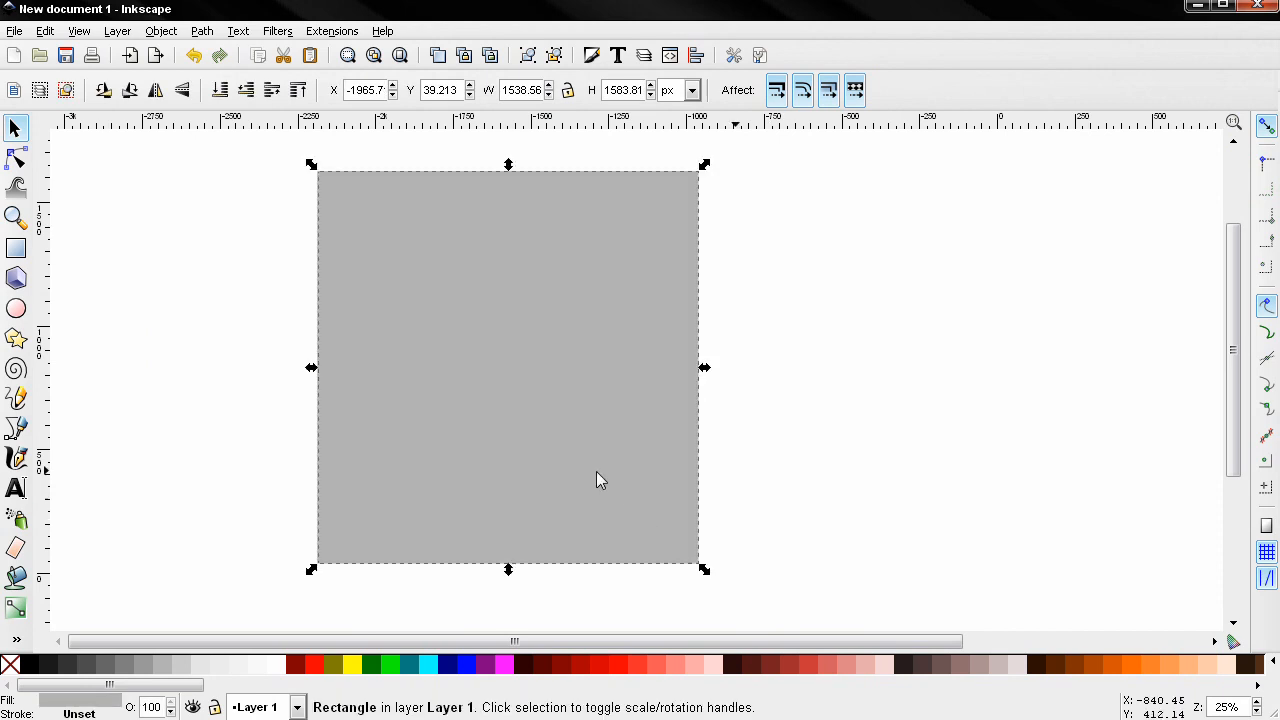
click(247, 91)
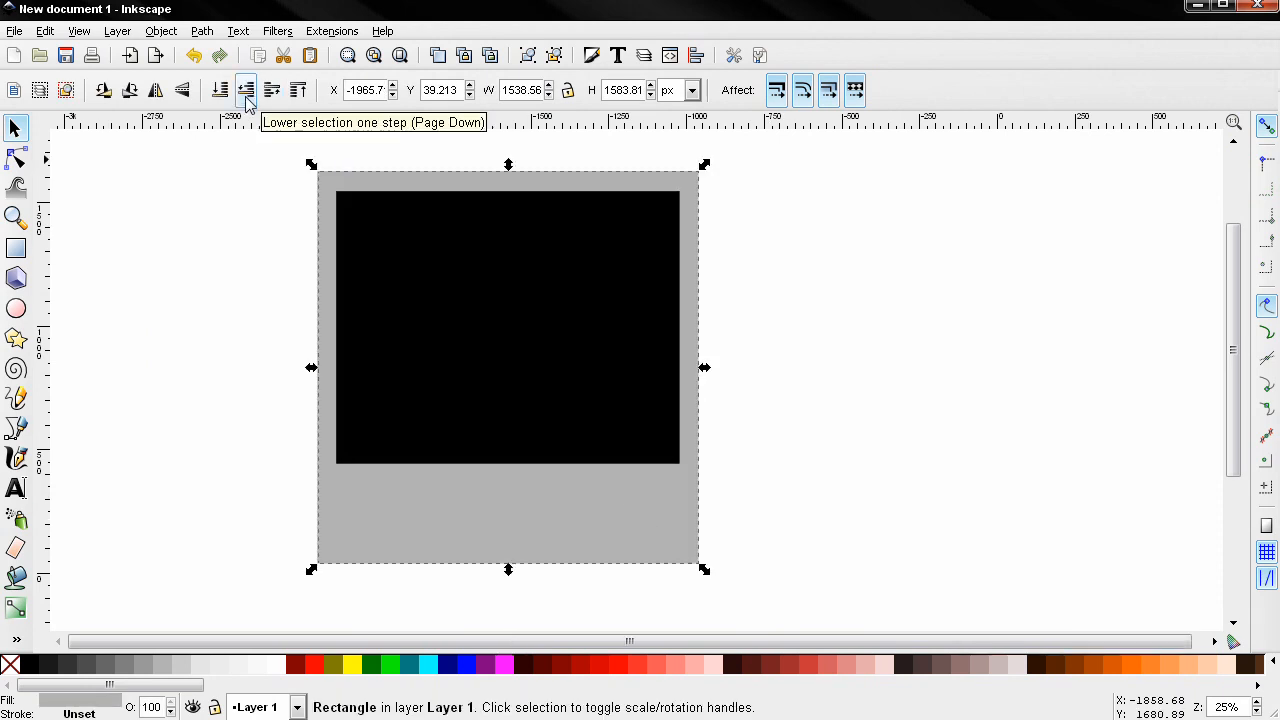
click(201, 667)
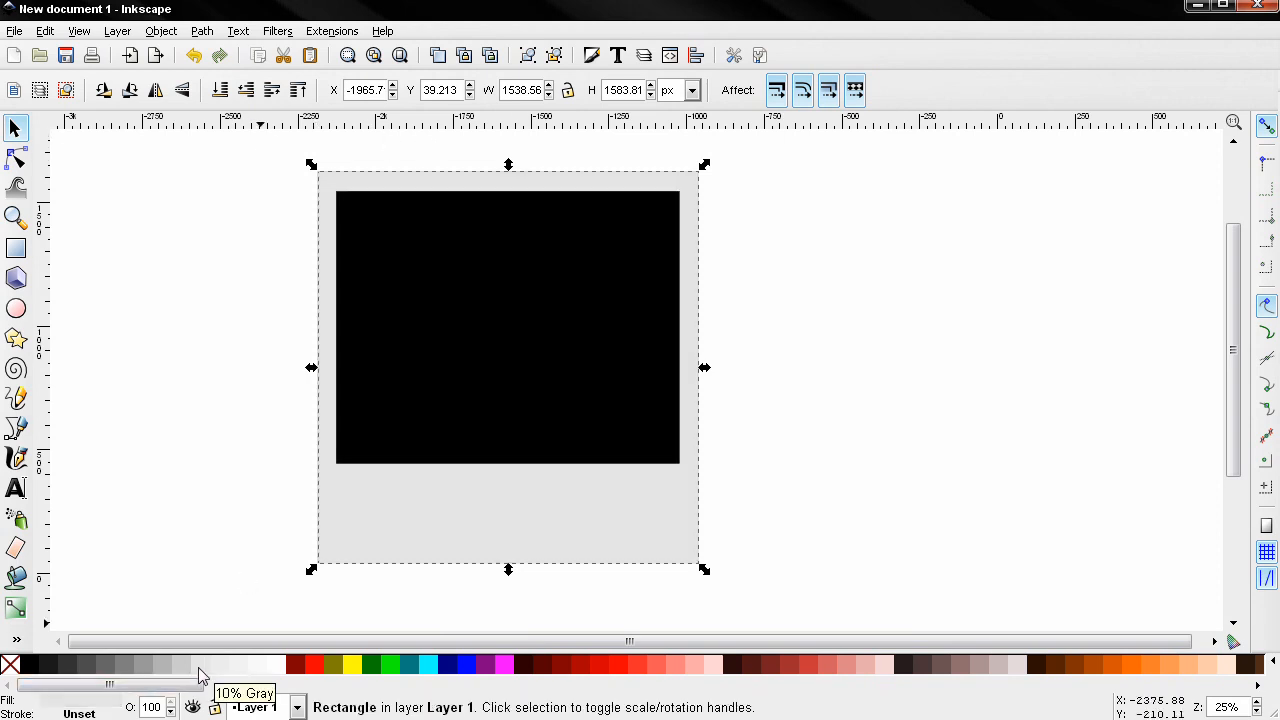
Give the light gray duplicate a radial gradient fill and move the gradient's center to the black rectangle's upper-right corner
click(591, 55)
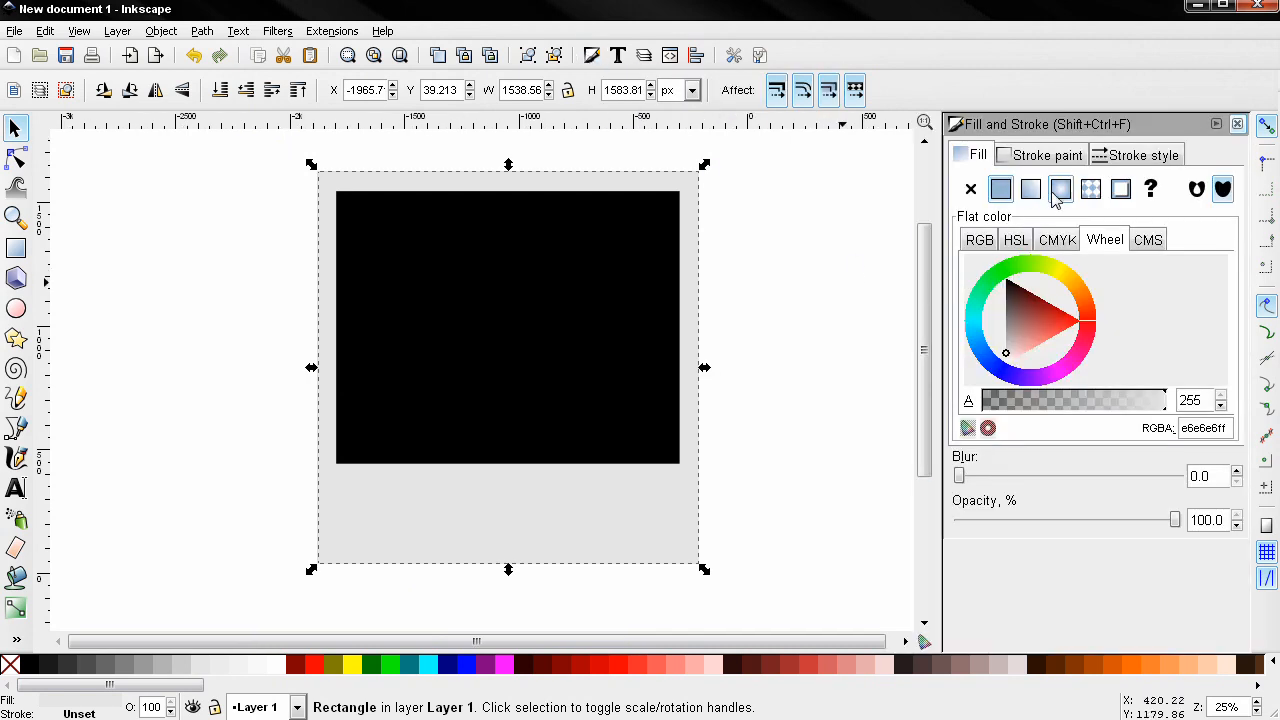
click(1060, 190)
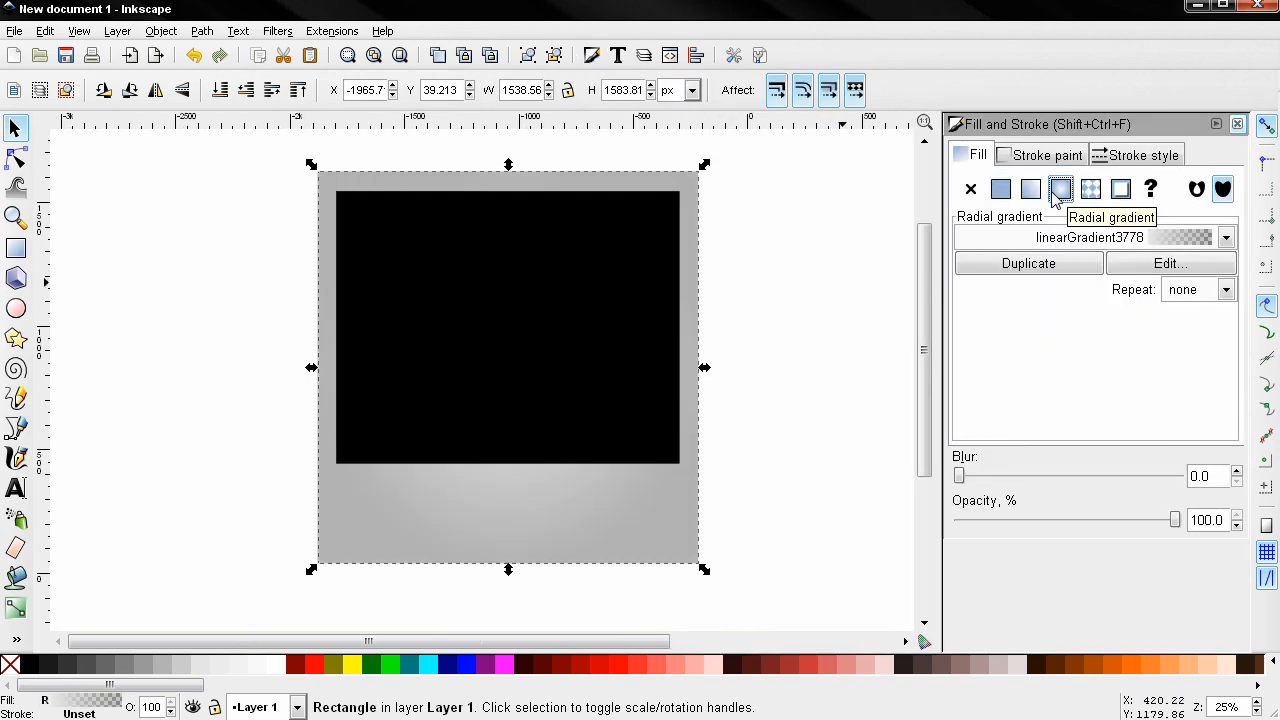
click(16, 608)
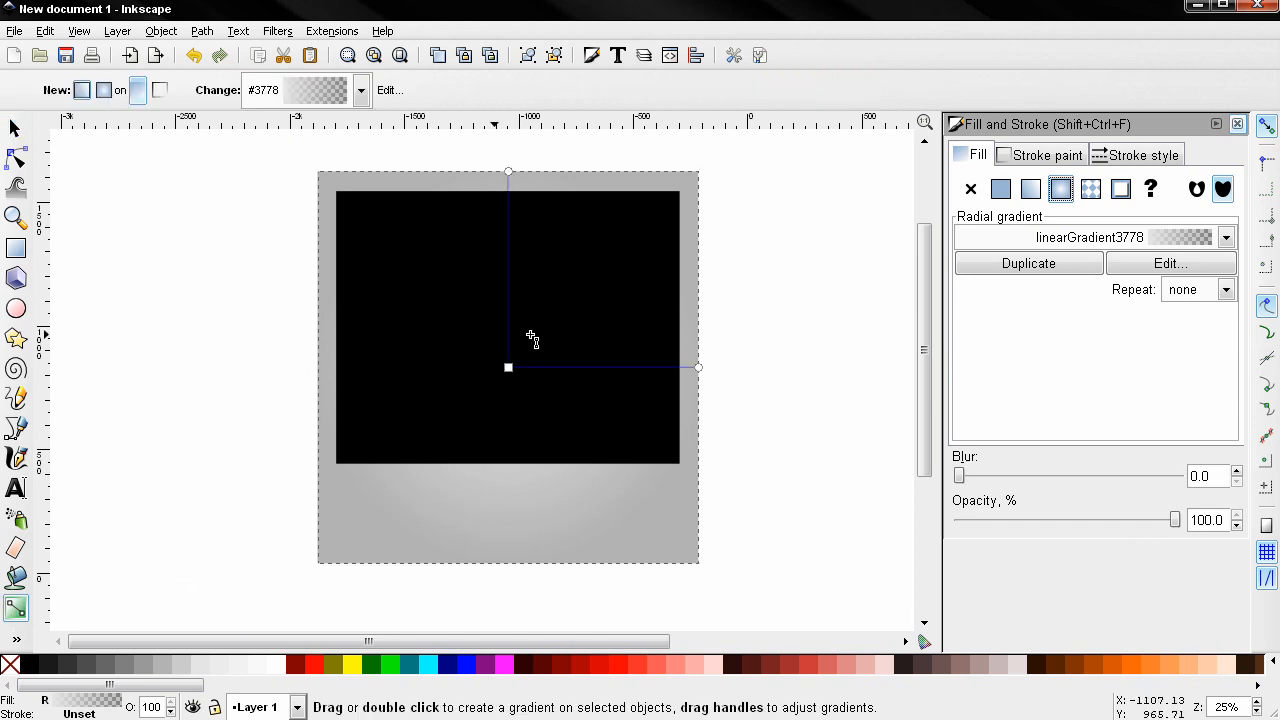
drag(517, 364, 676, 218)
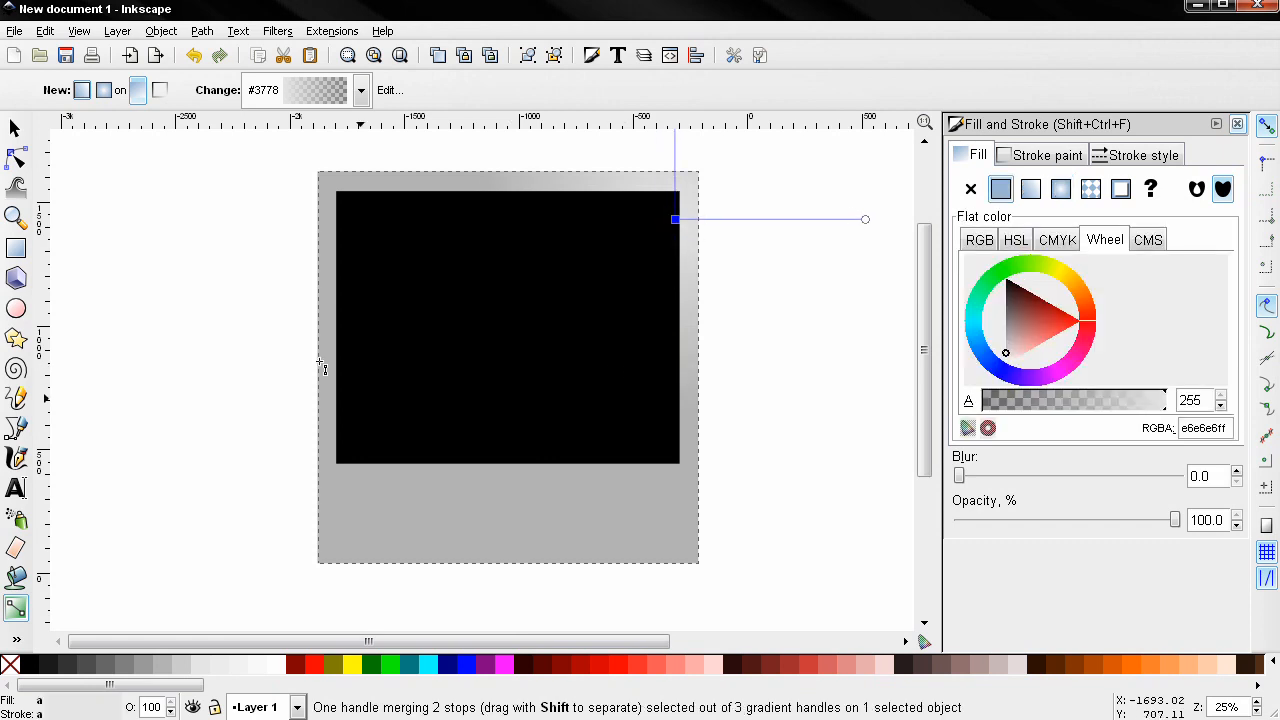
Lower the gradient rectangle one step beneath the black one and move its gradient center near the black rectangle's upper-left corner
click(15, 128)
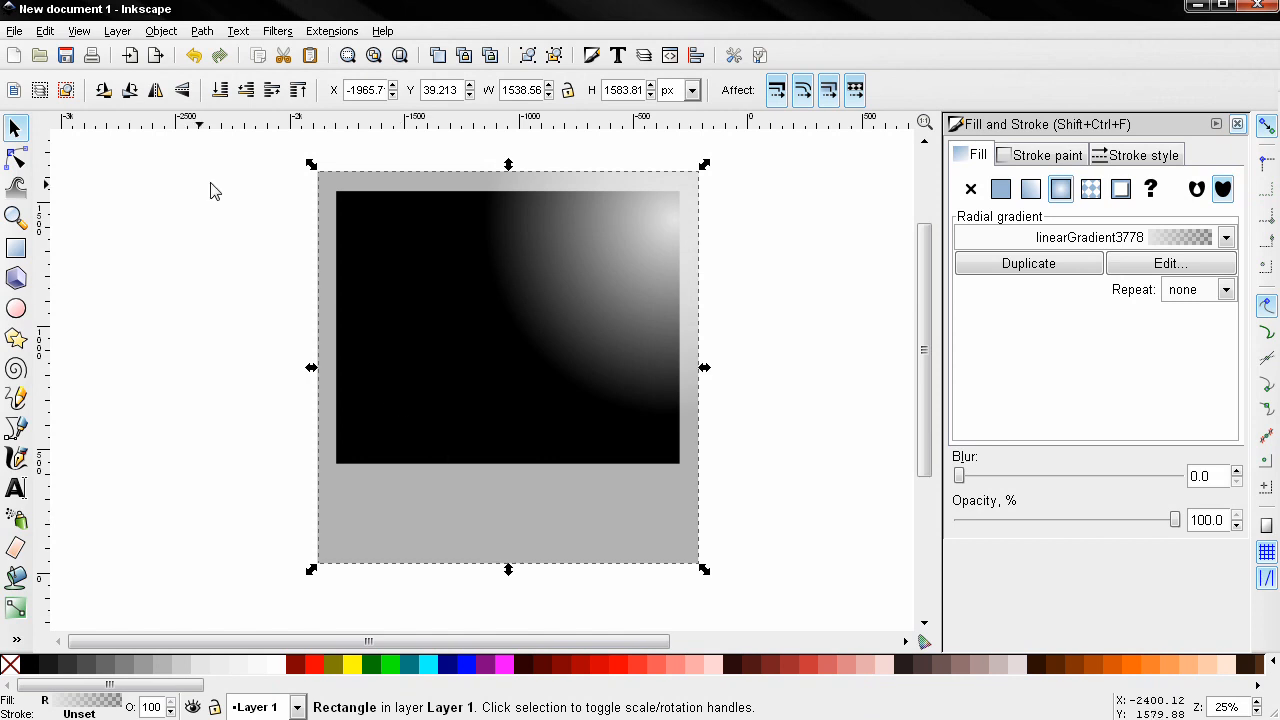
click(243, 94)
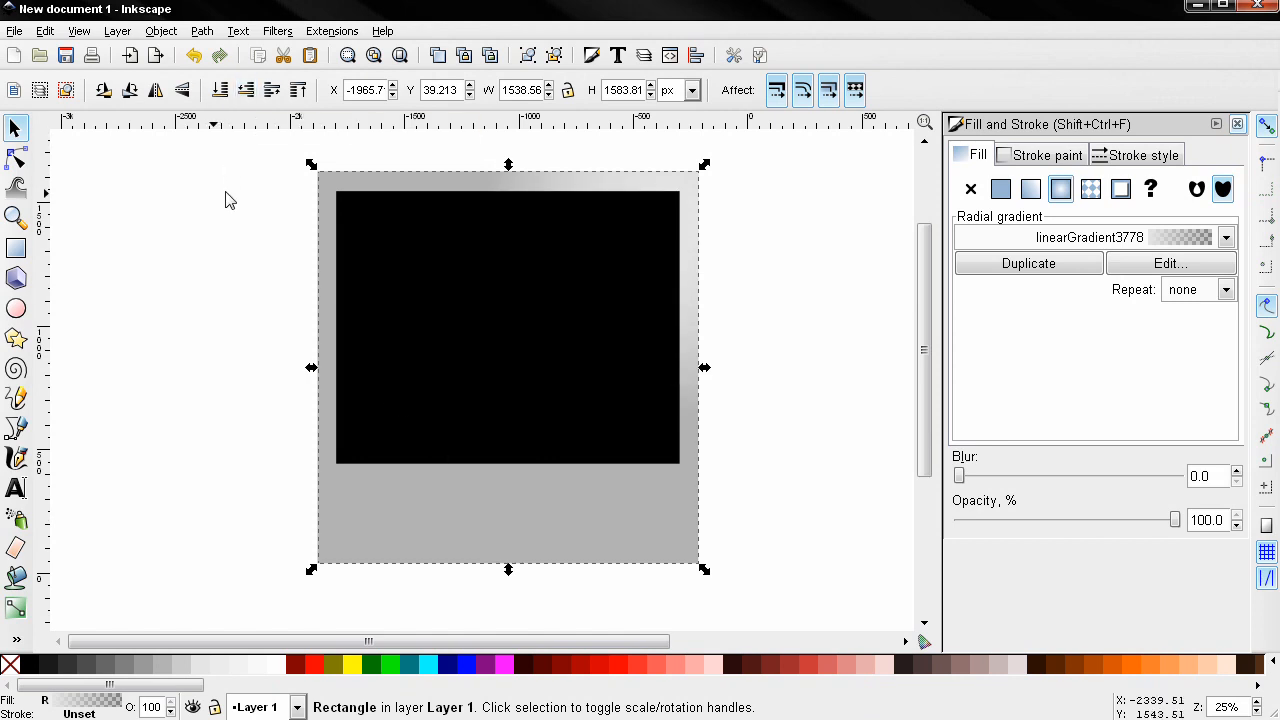
click(14, 608)
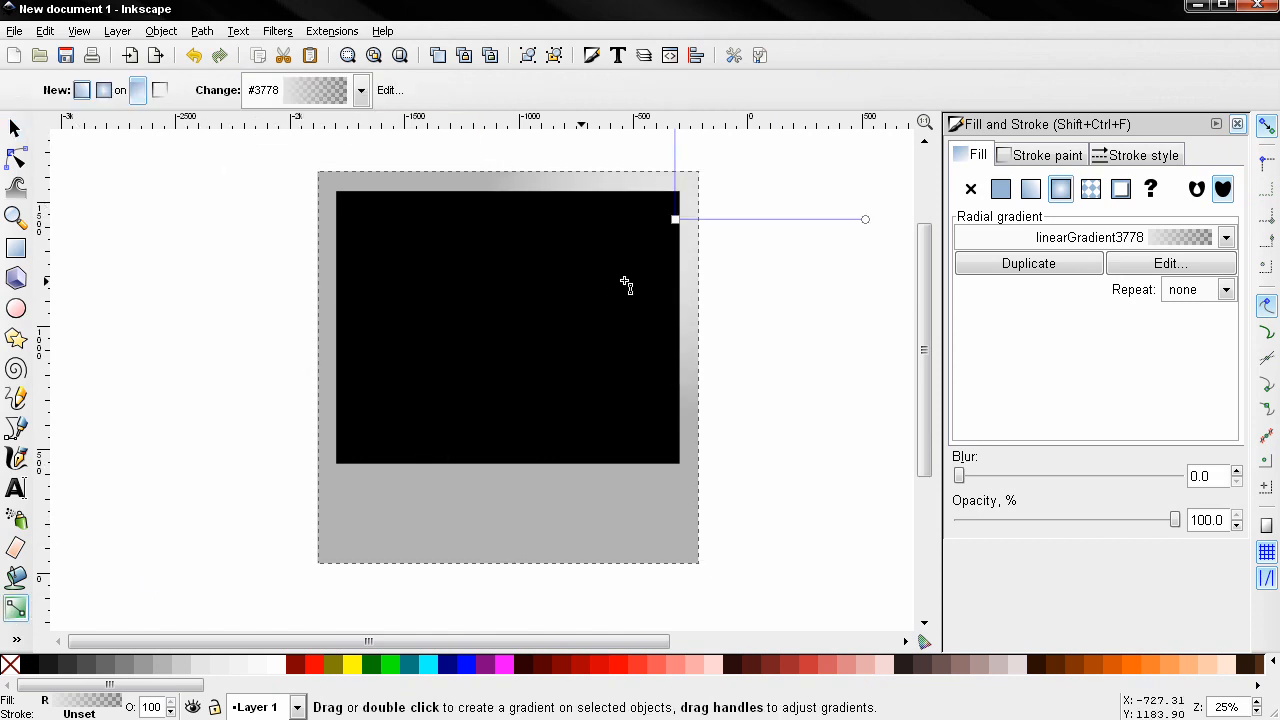
drag(677, 219, 354, 257)
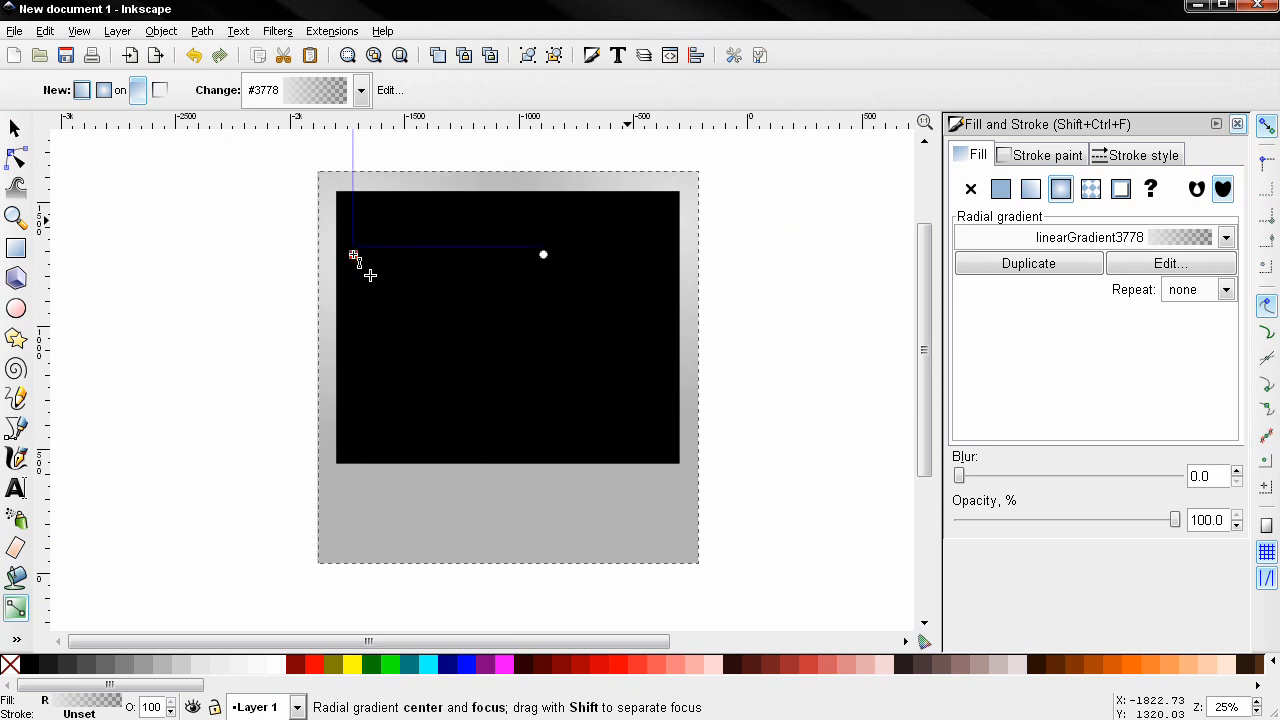
click(354, 257)
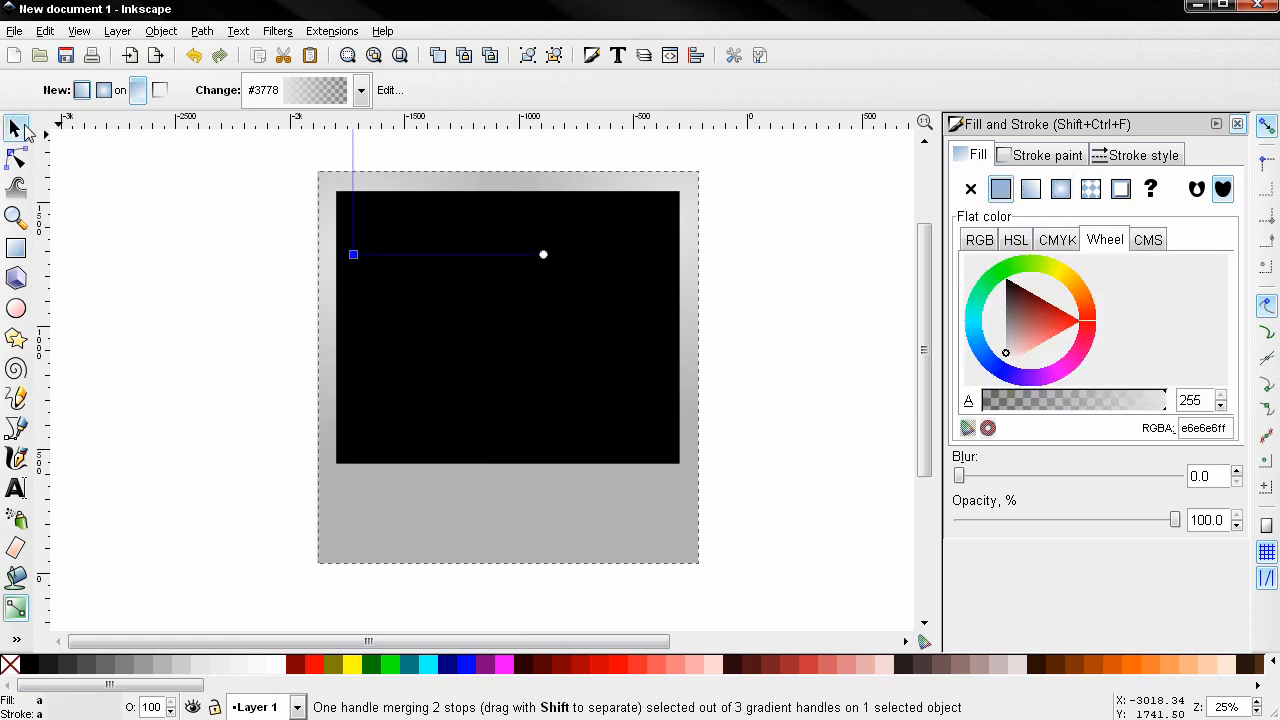
key(s)
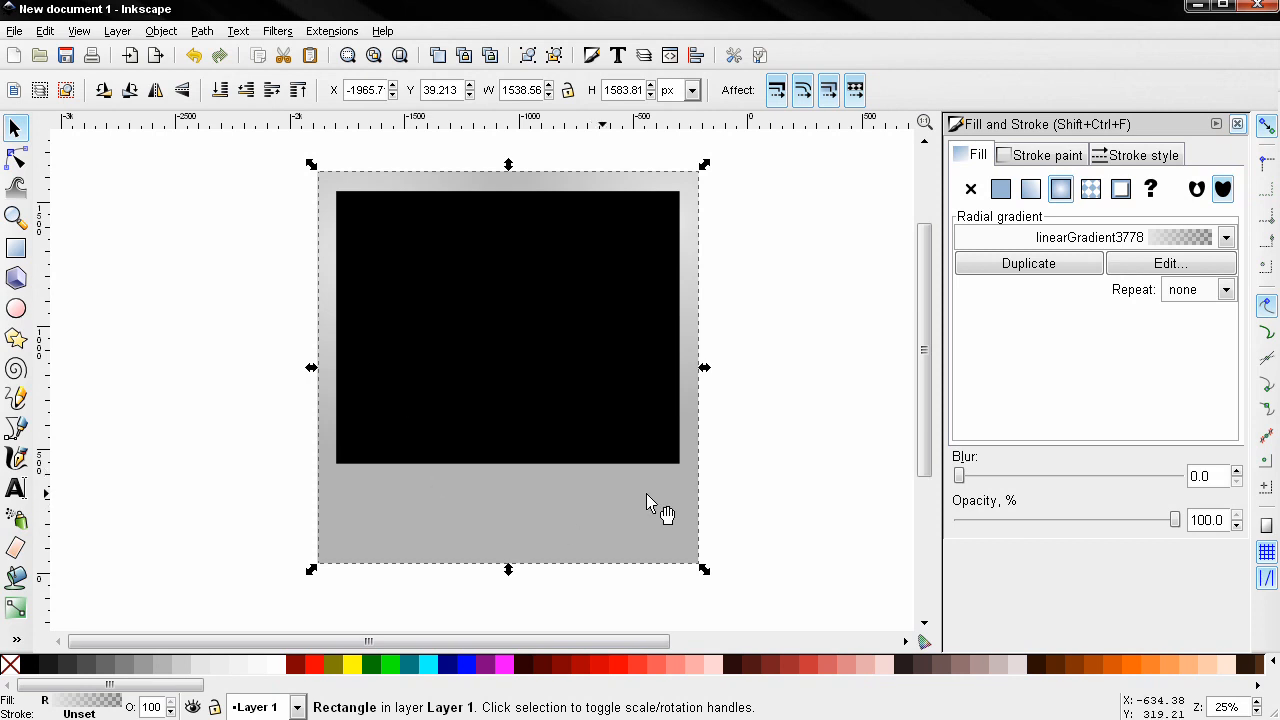
Duplicate the black rectangle, give the copy a light gray (cccccc) radial gradient fill, and lower its opacity to 19.4%
click(530, 327)
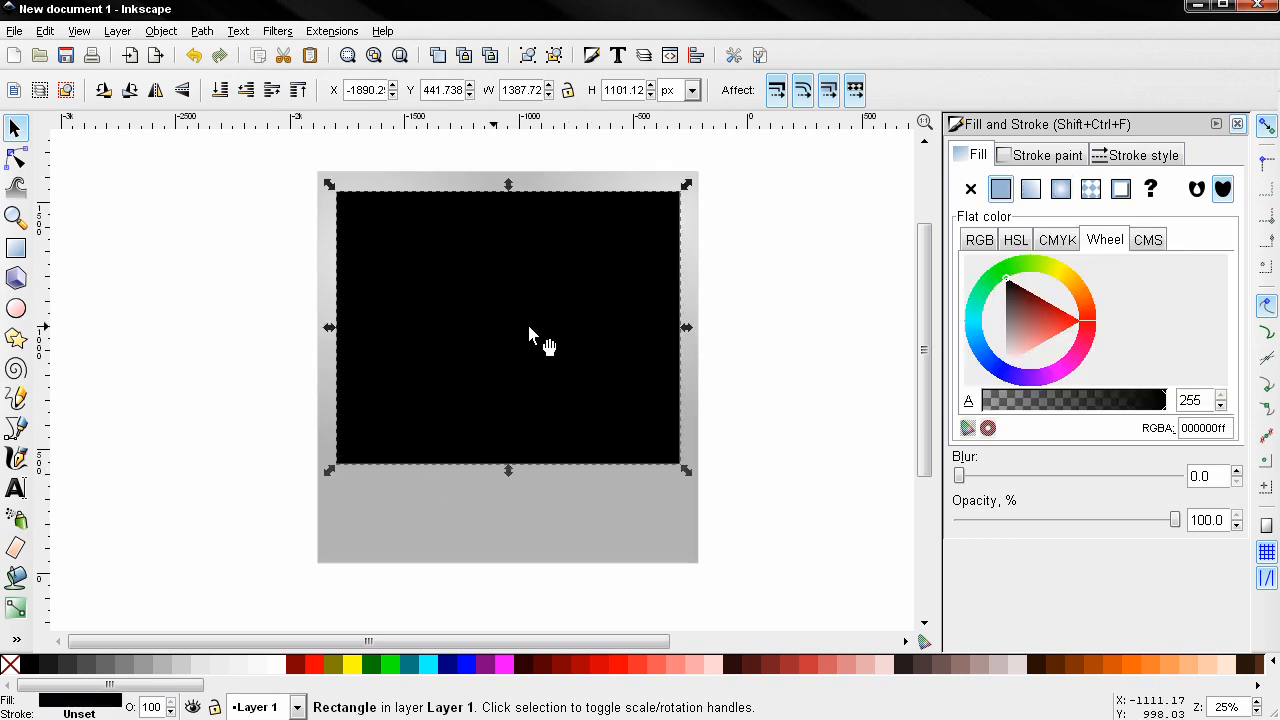
key(ctrl)
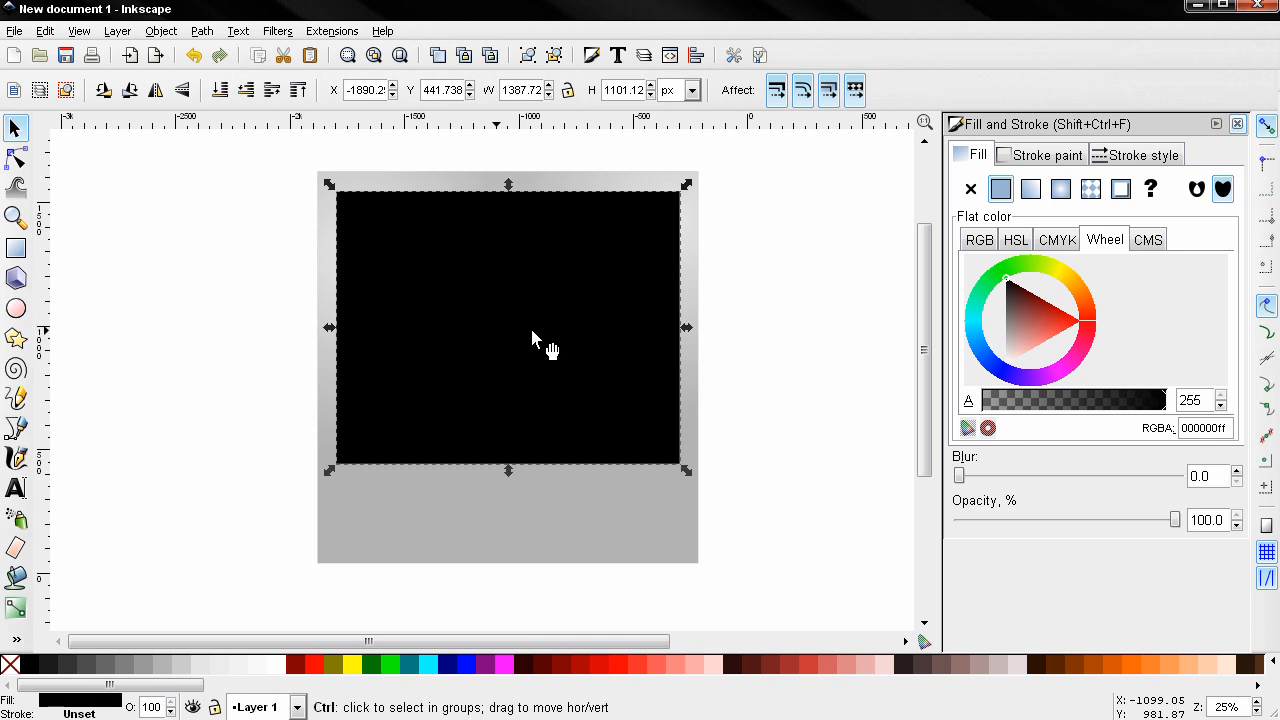
key(ctrl+d)
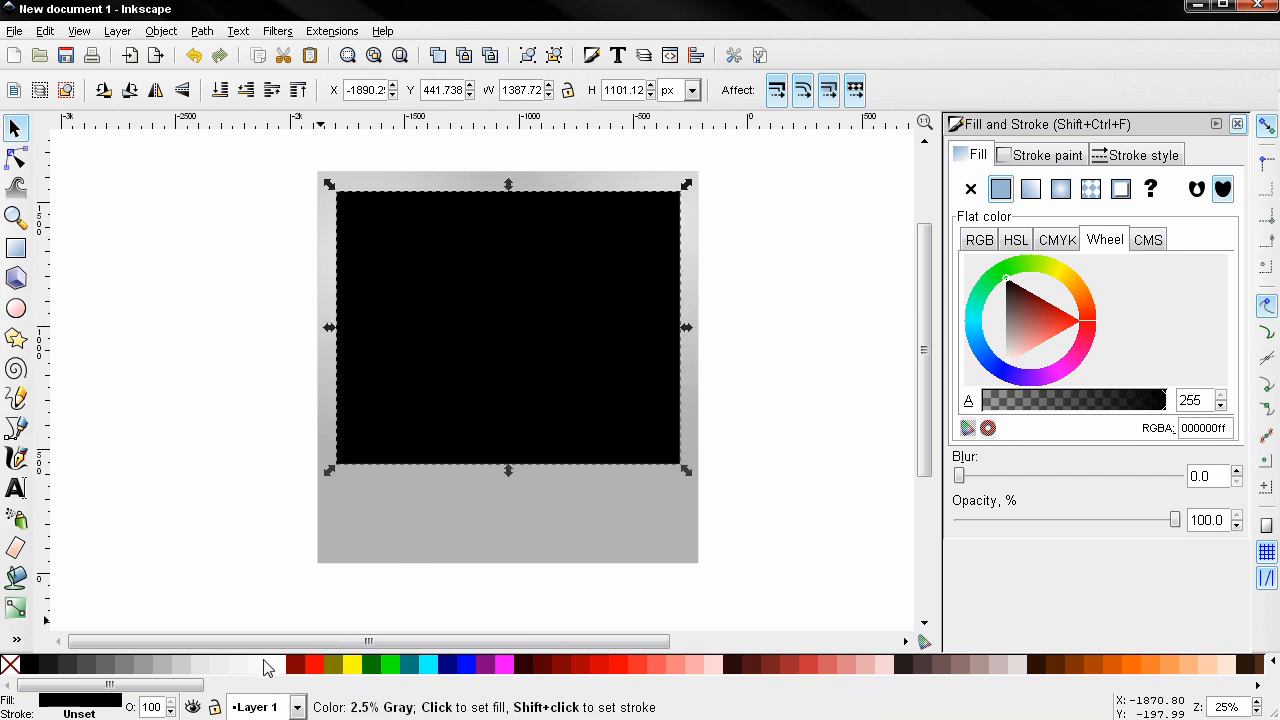
click(183, 677)
click(1062, 192)
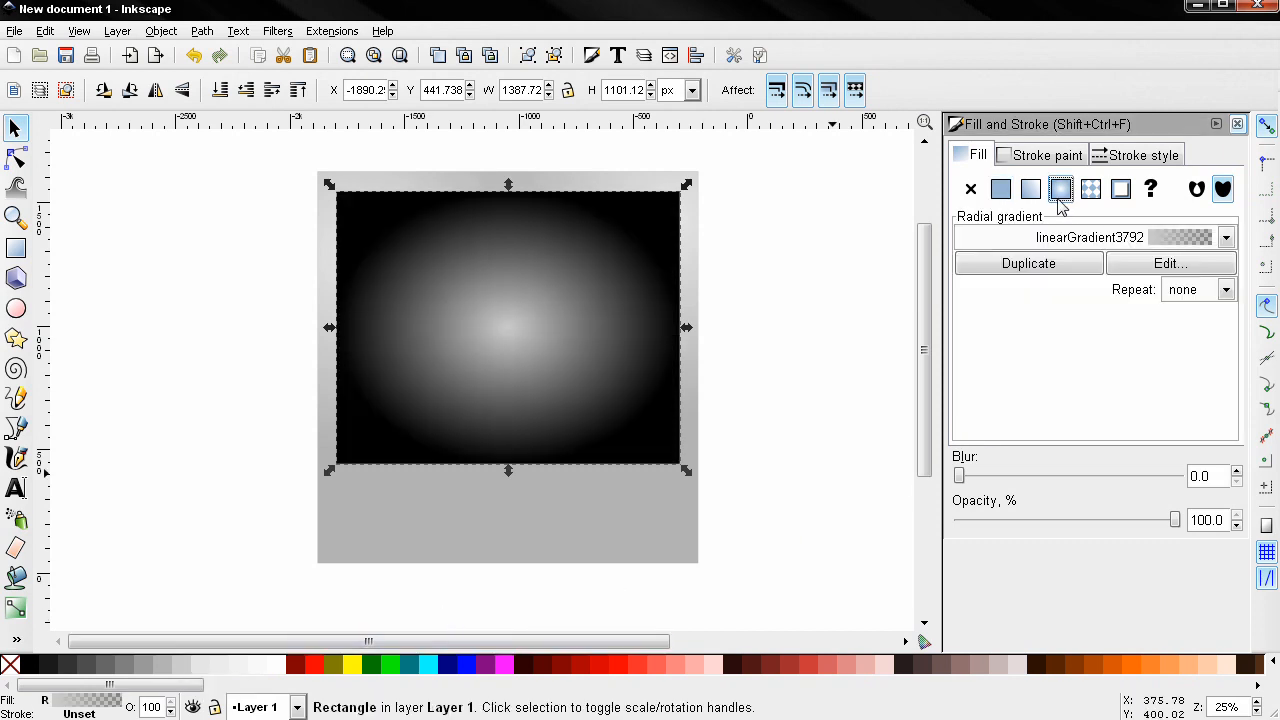
drag(1176, 522, 1001, 527)
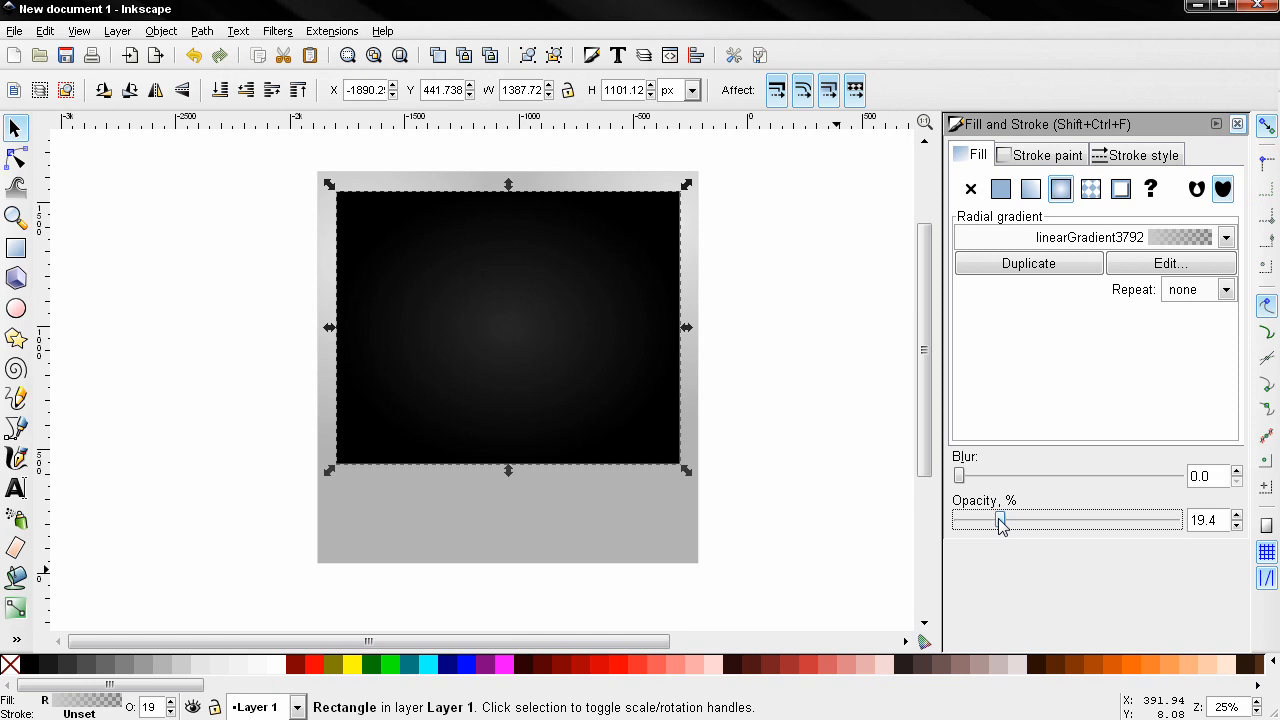
Move the overlay's gradient center near the black rectangle's upper-right corner and set the overlay's opacity to 21.8%
click(15, 608)
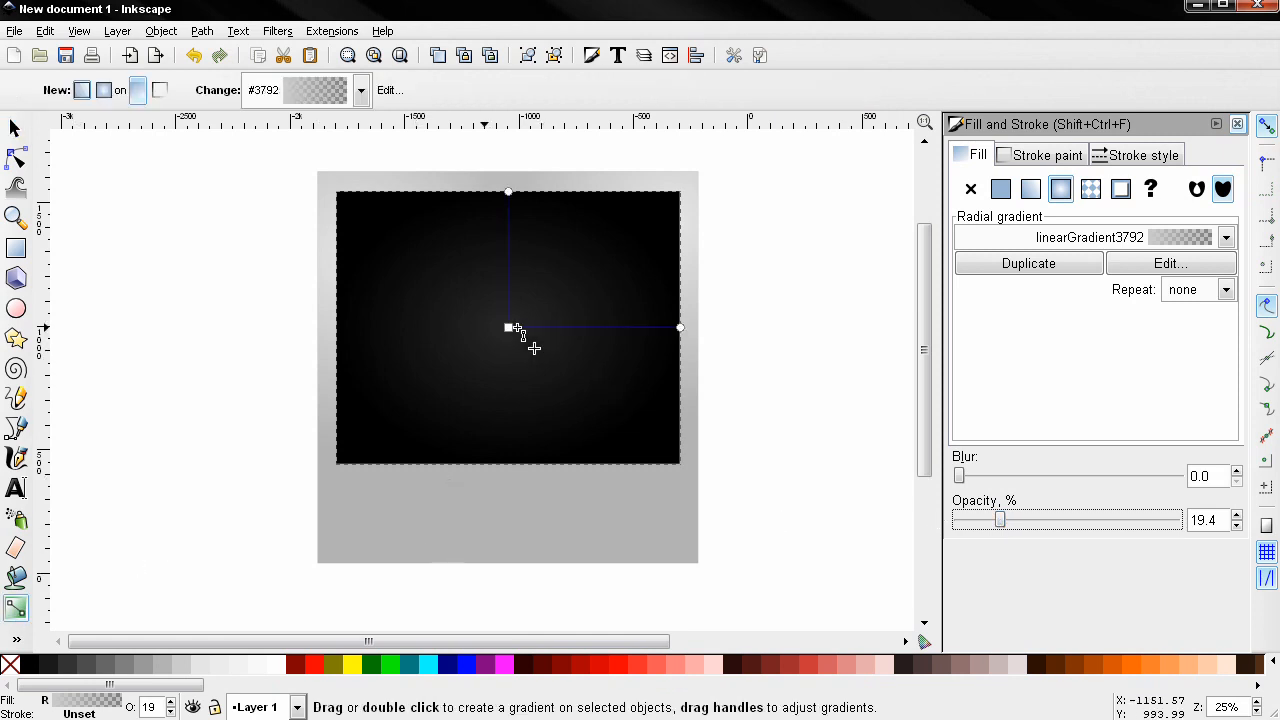
drag(509, 329, 597, 271)
click(597, 271)
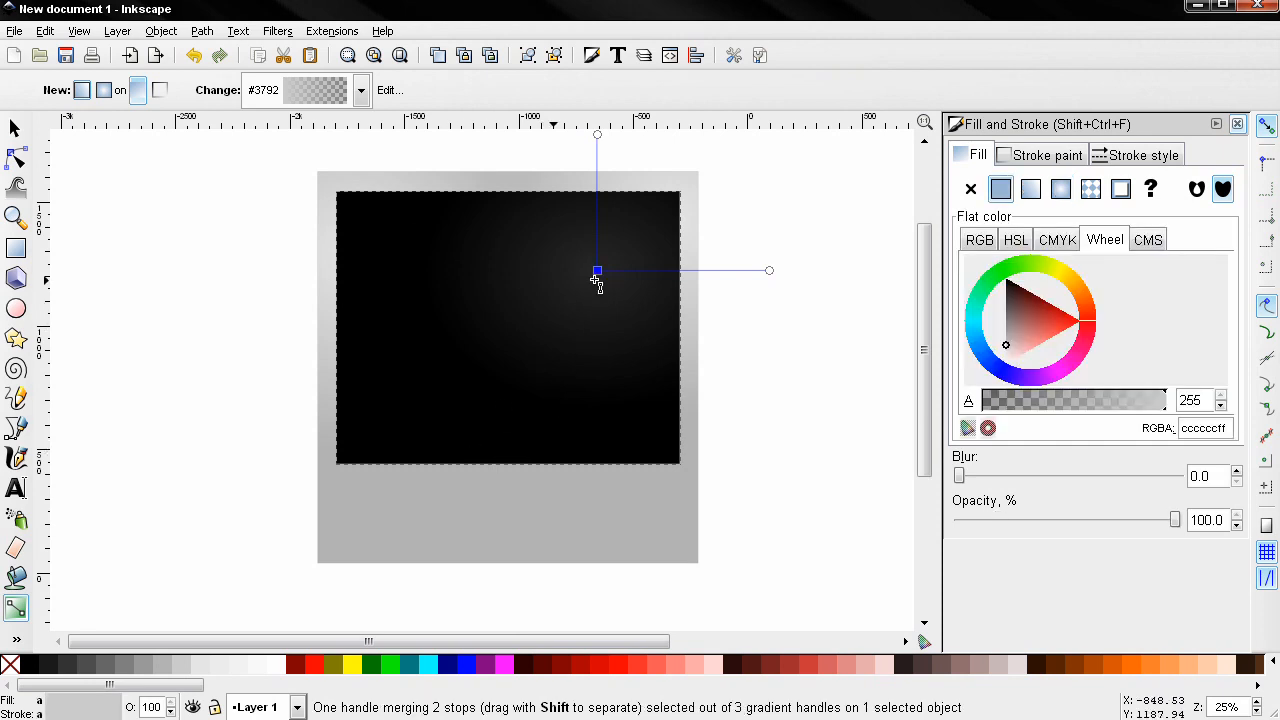
drag(600, 271, 640, 257)
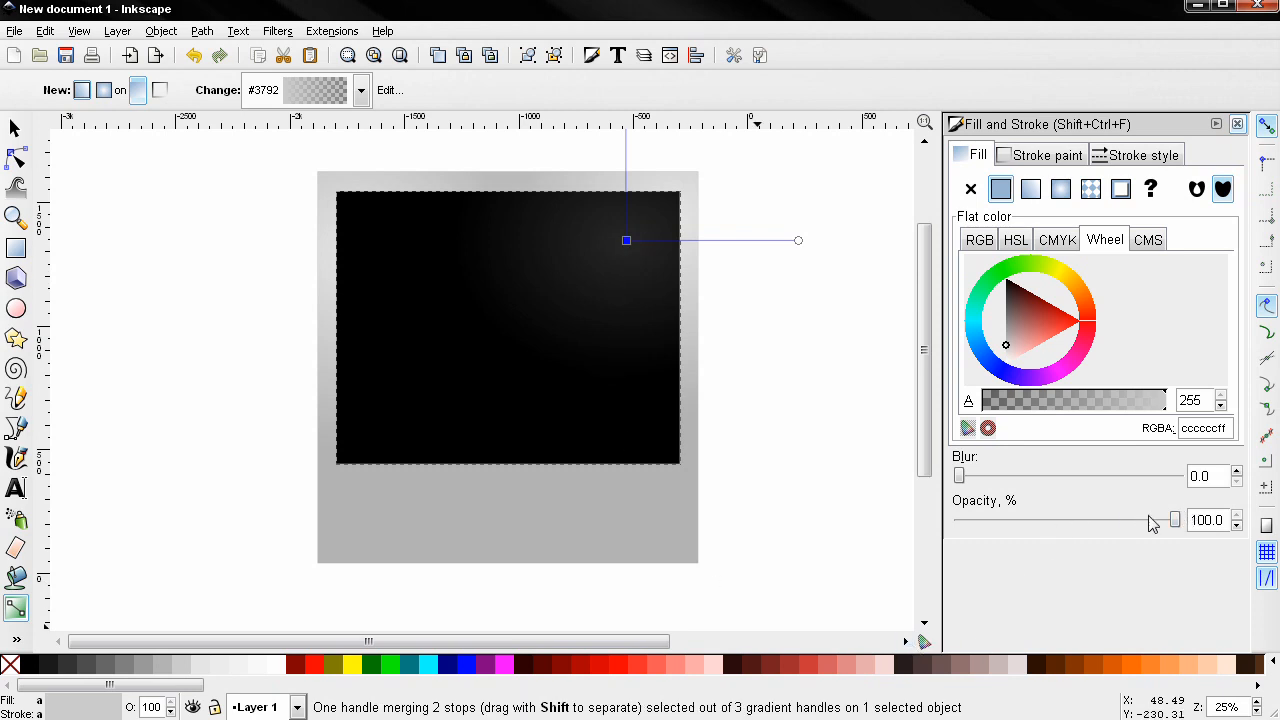
key(s)
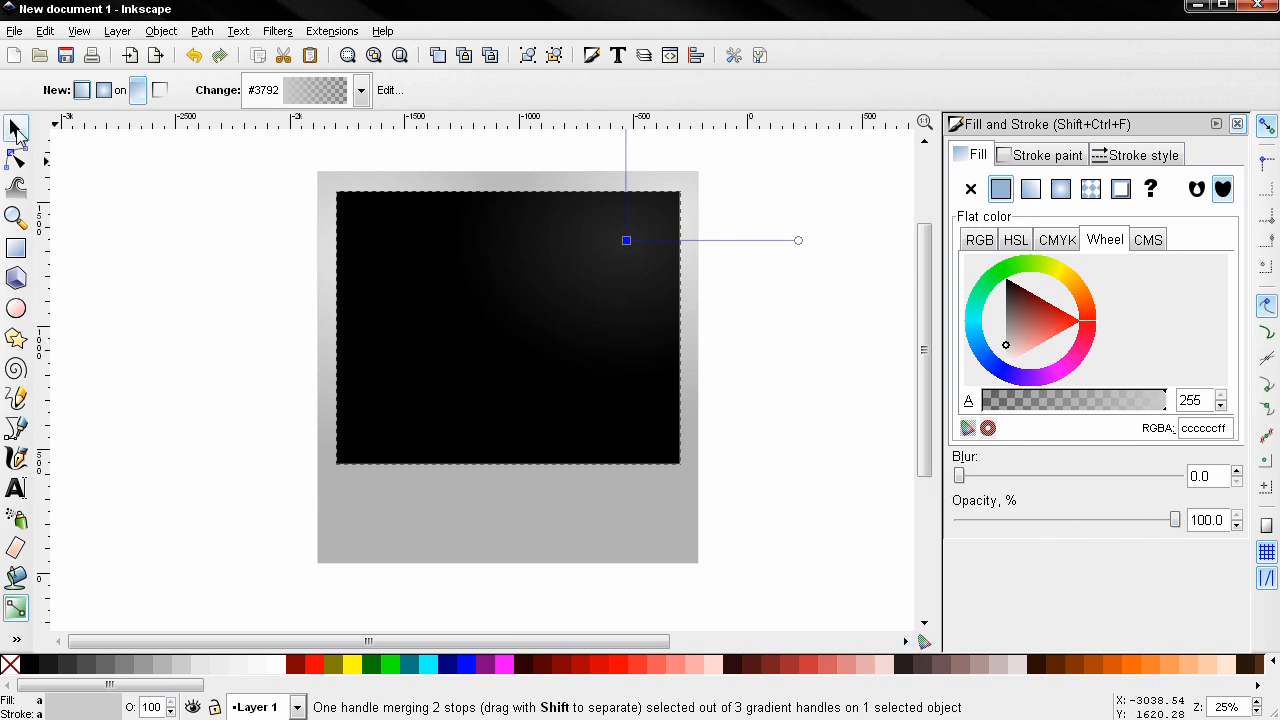
drag(1002, 521, 1007, 529)
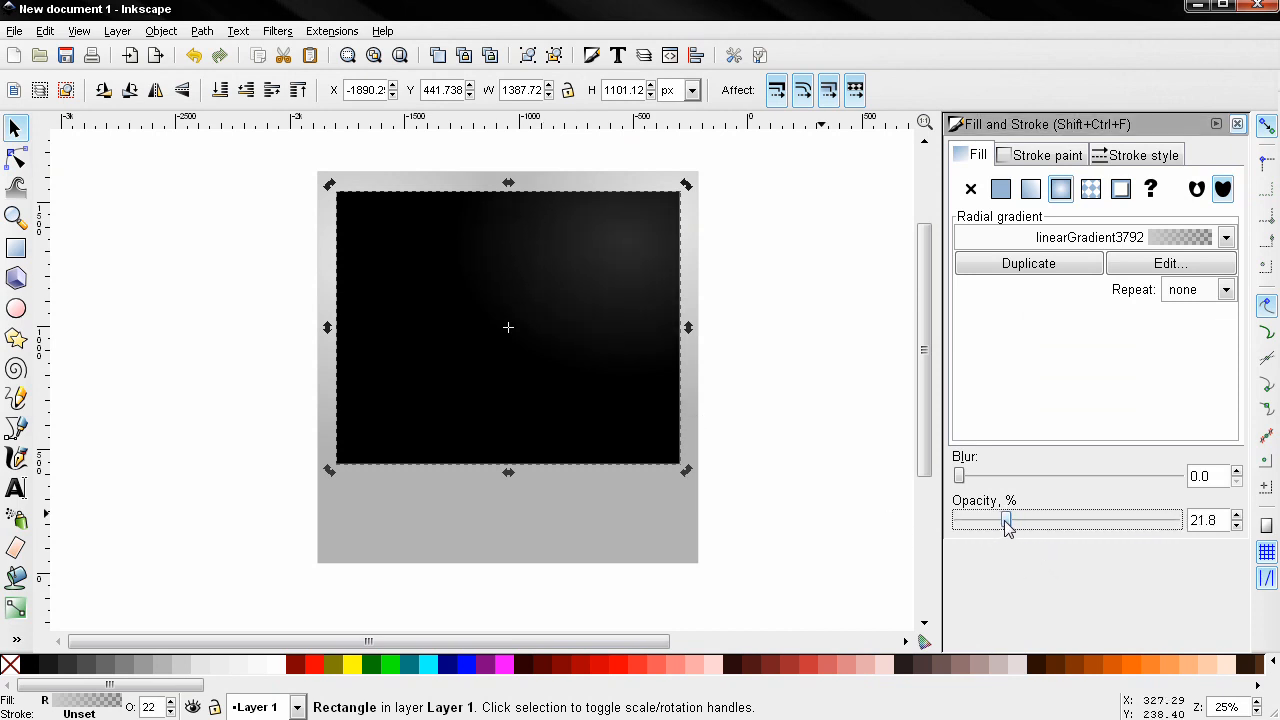
Duplicate the gradient overlay and move the copy's gradient center to about the middle of the black rectangle
click(237, 386)
click(495, 365)
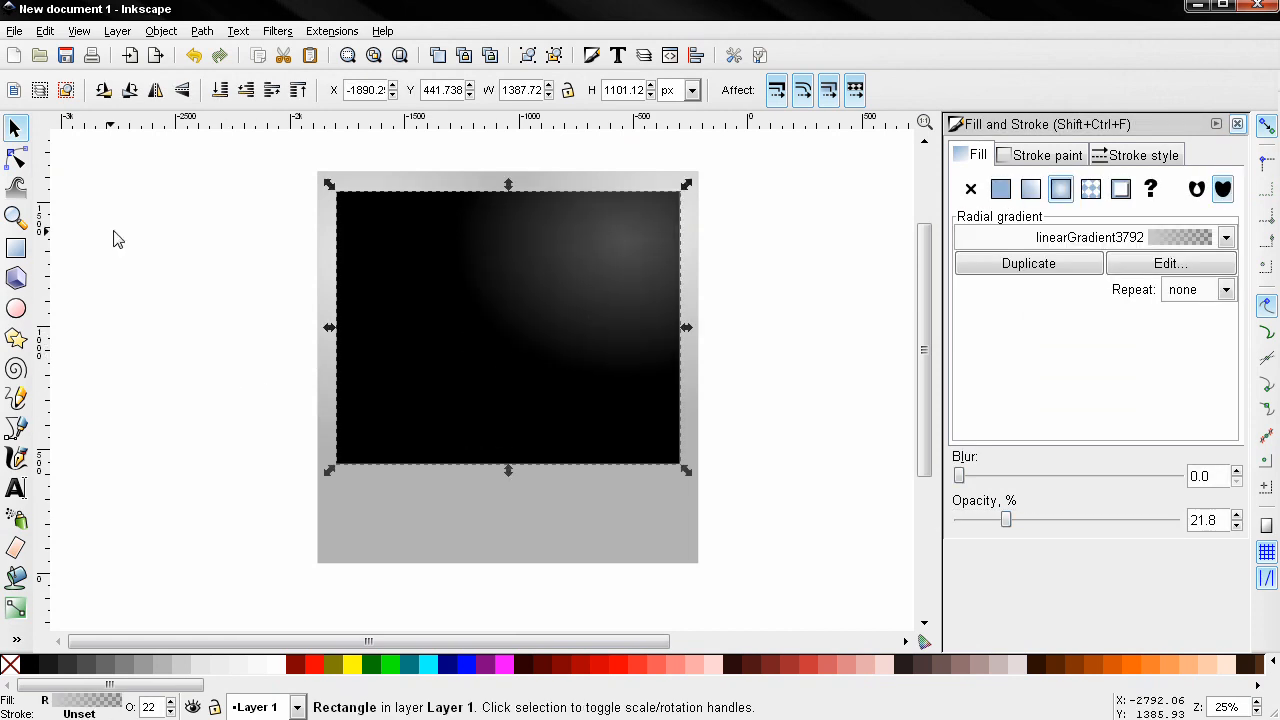
click(14, 606)
drag(623, 246, 516, 333)
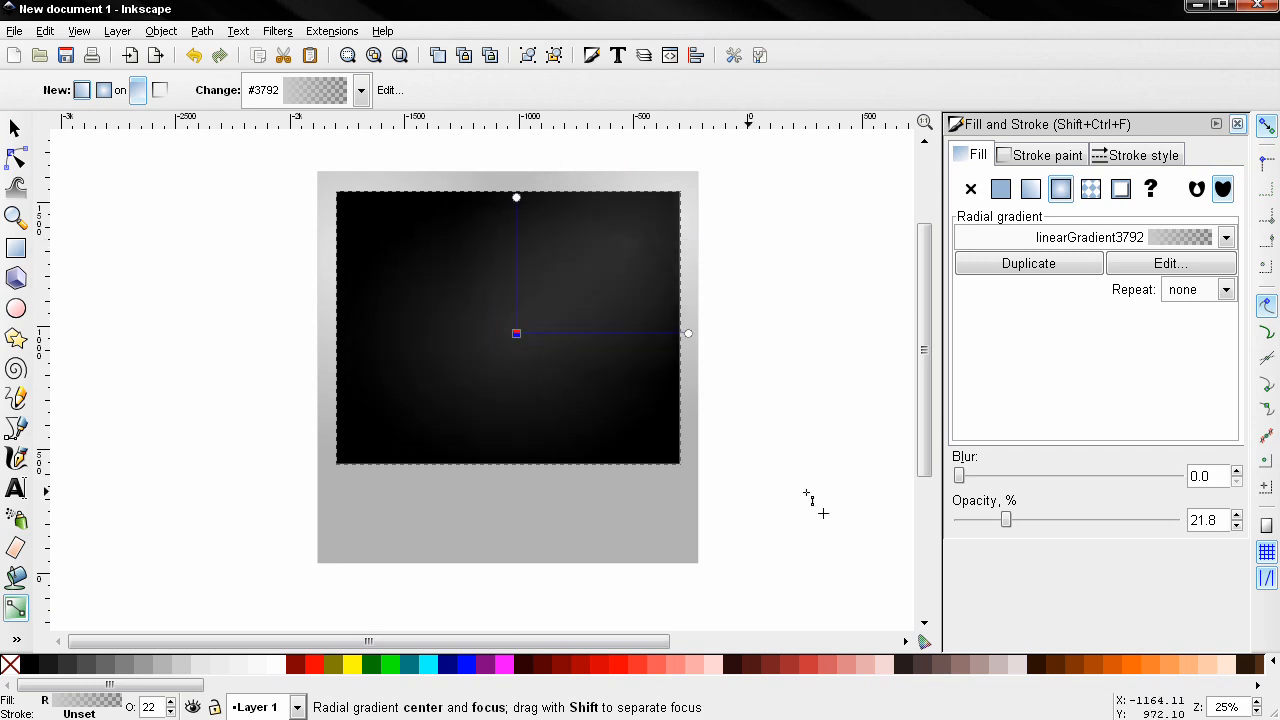
mouse_move(1176, 532)
mouse_down()
mouse_move(1107, 530)
mouse_move(1182, 530)
mouse_up()
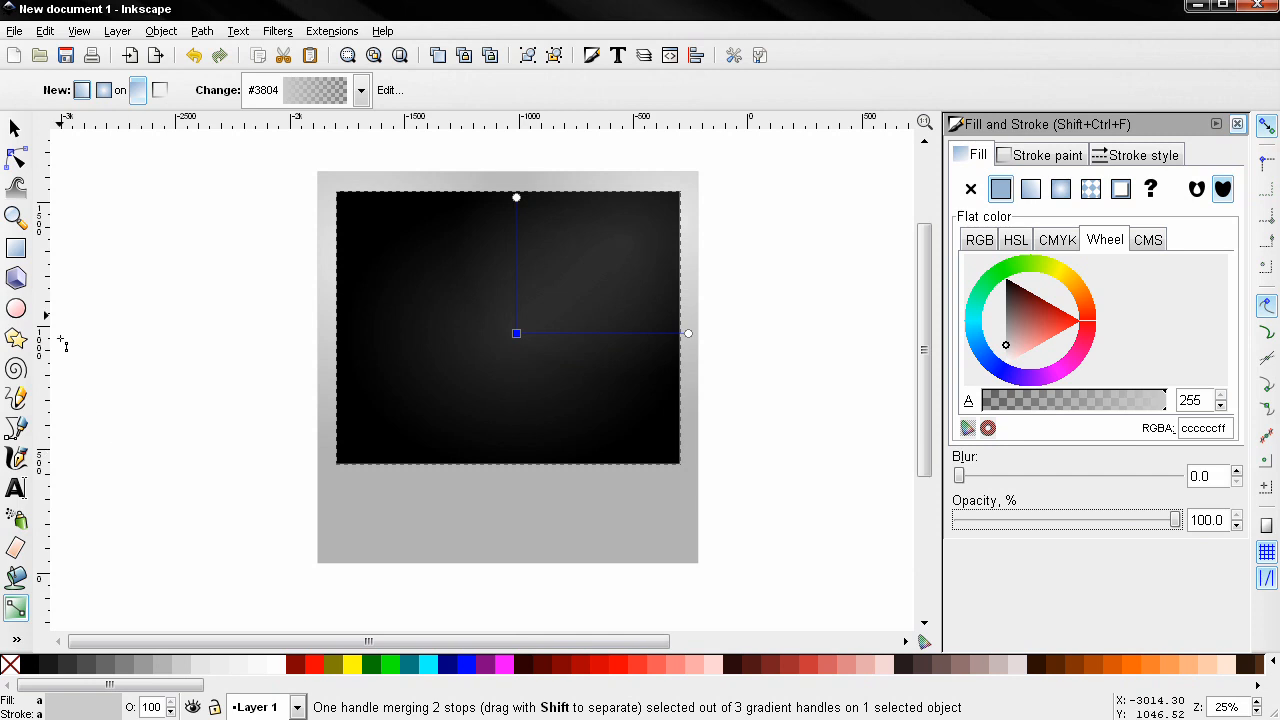
Lower the second gradient overlay's opacity to 12% and deselect it
click(15, 128)
drag(1010, 525, 988, 527)
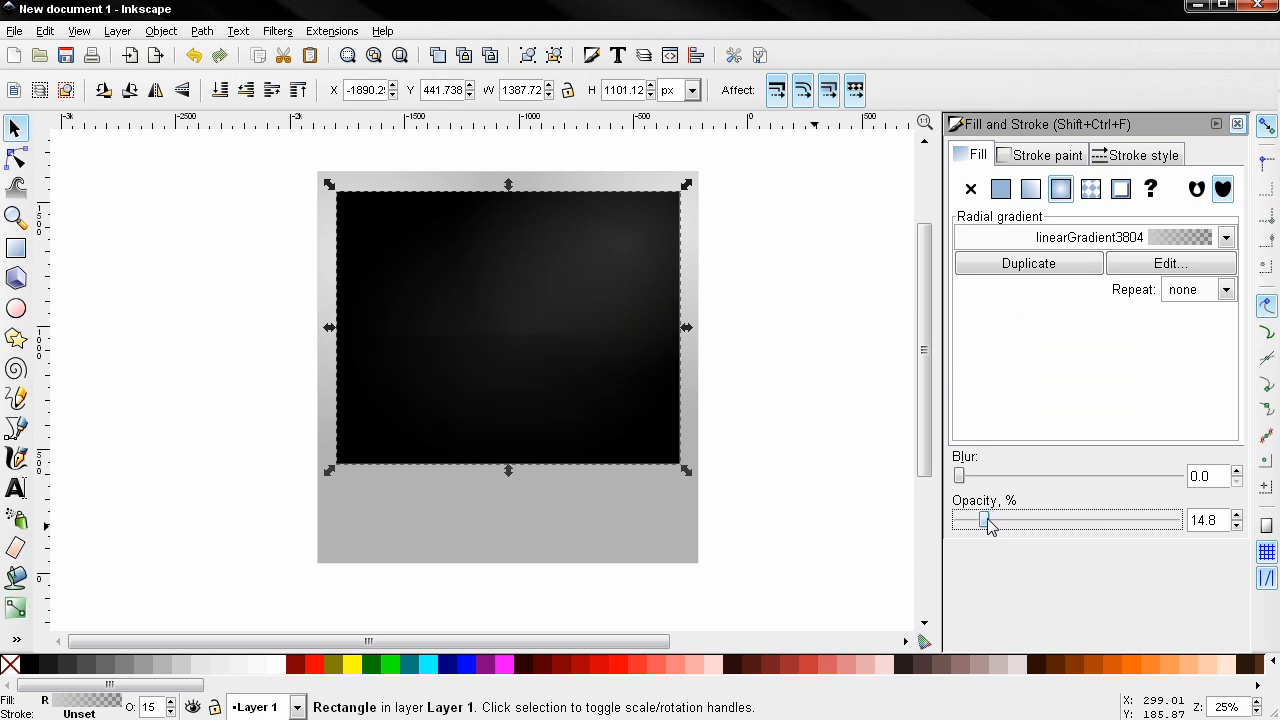
click(797, 469)
ctrl+scroll(791, 469, down, 2)
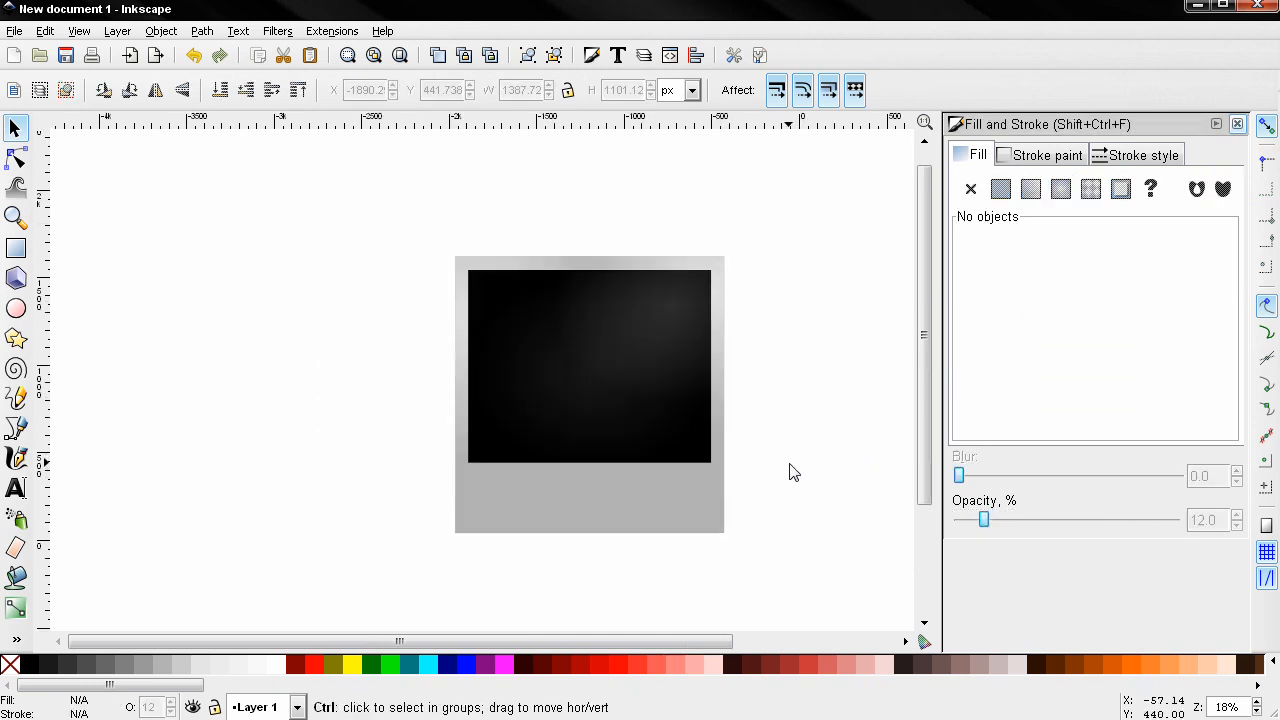
ctrl+scroll(723, 420, up, 2)
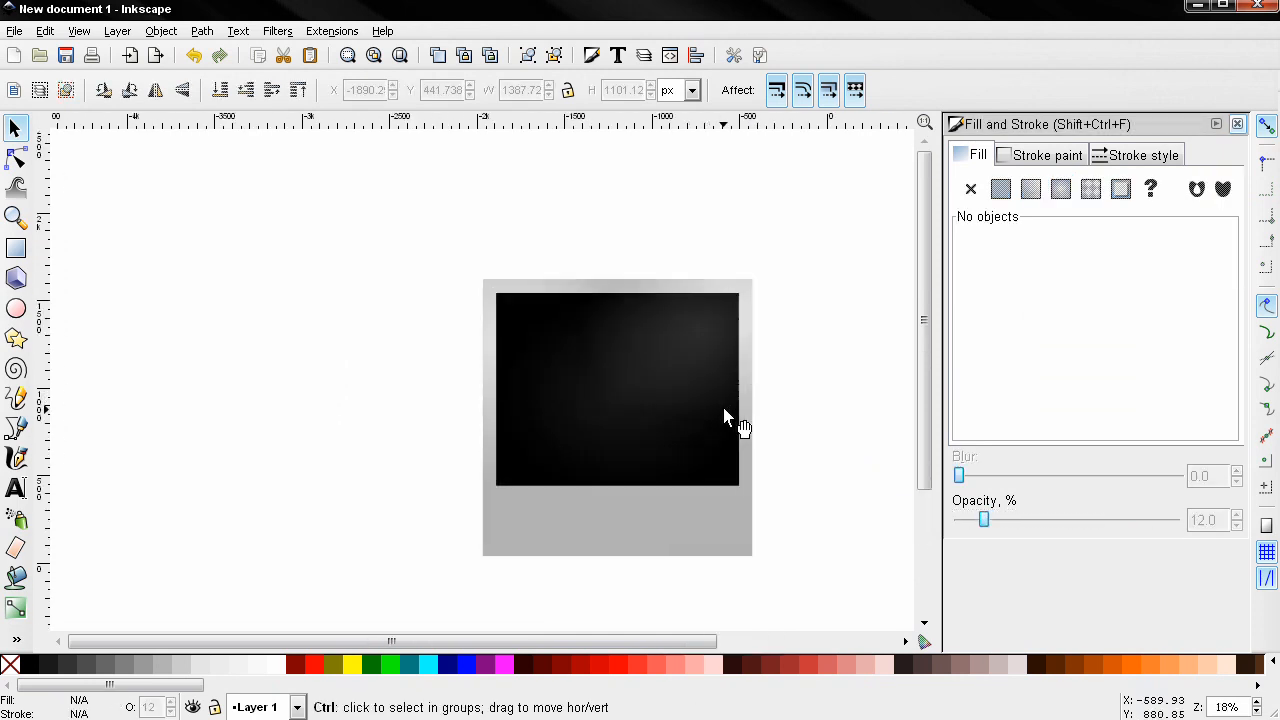
drag(809, 494, 711, 458)
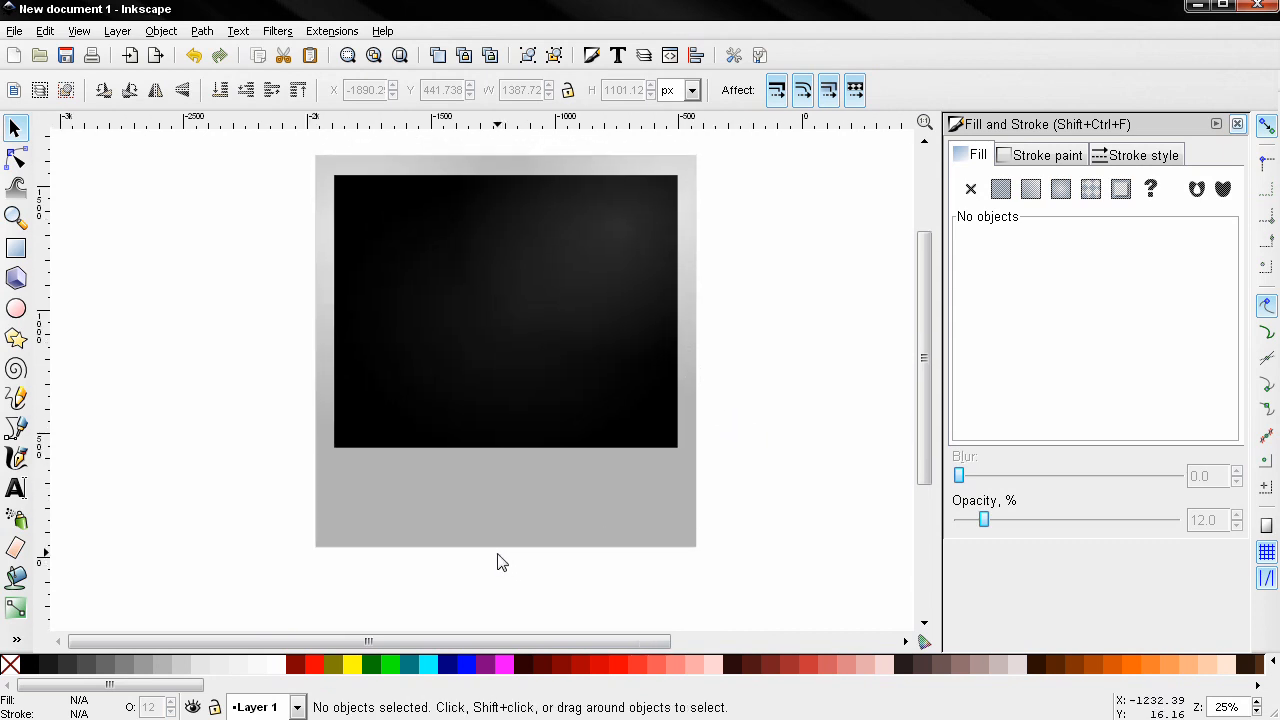
Draw a closed five-node path about 1654 by 708 px around the frame's lower part, its bottom edge notched at the middle, and fill it black
click(15, 428)
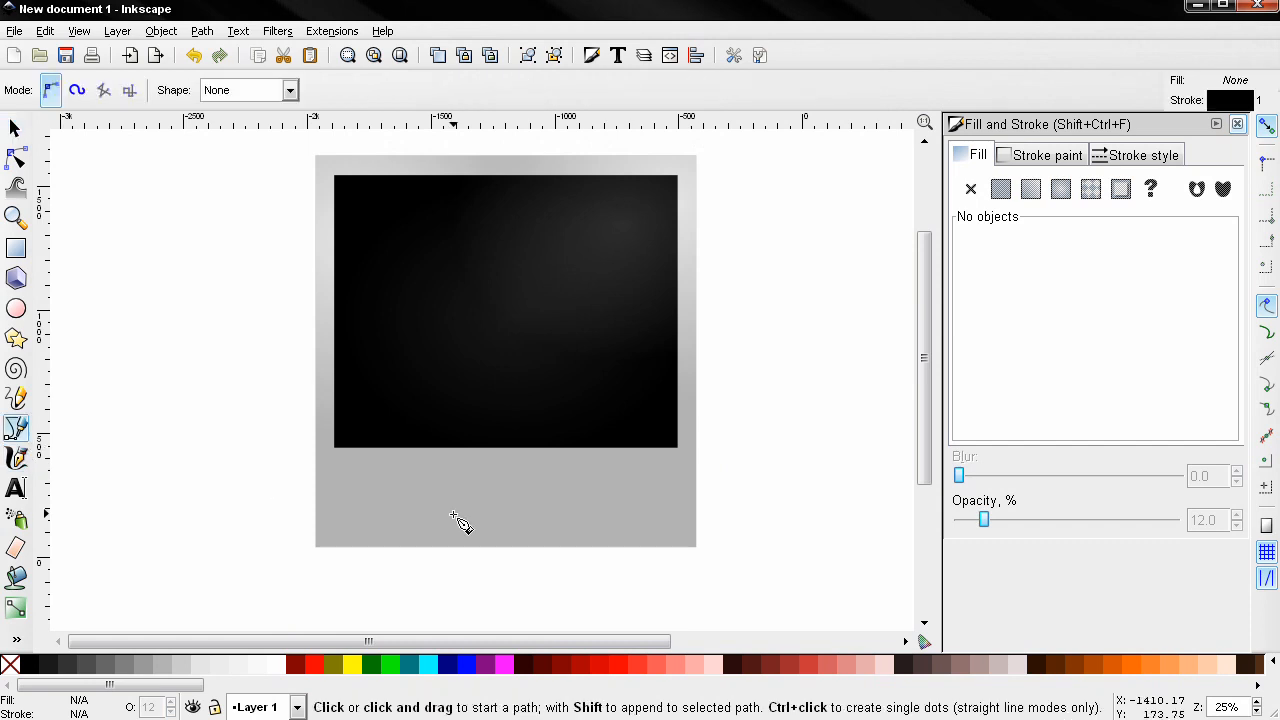
click(312, 401)
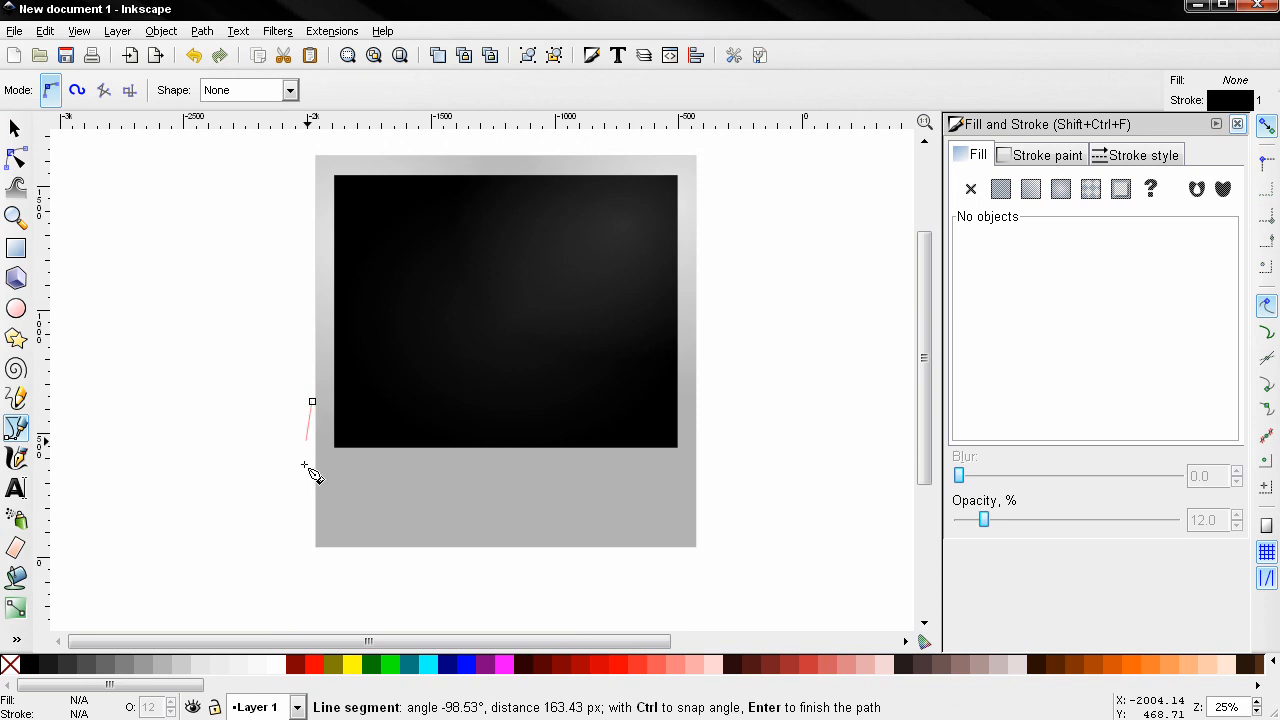
click(298, 577)
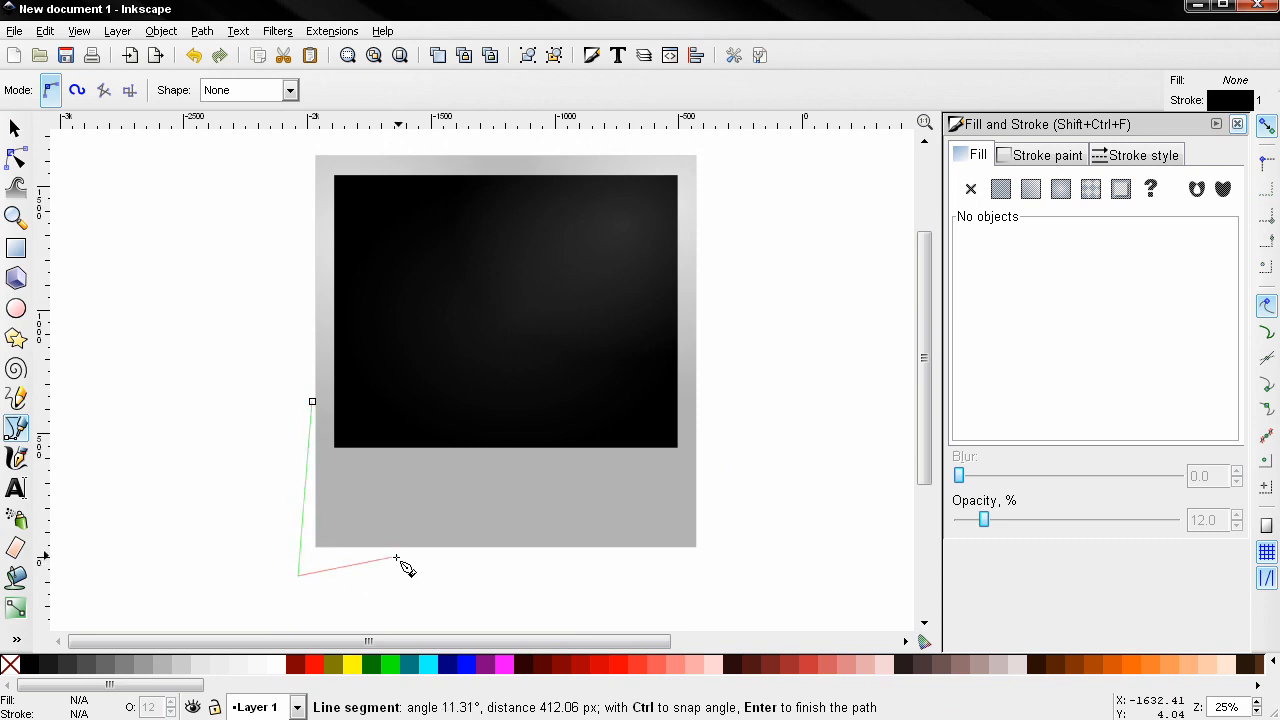
click(505, 550)
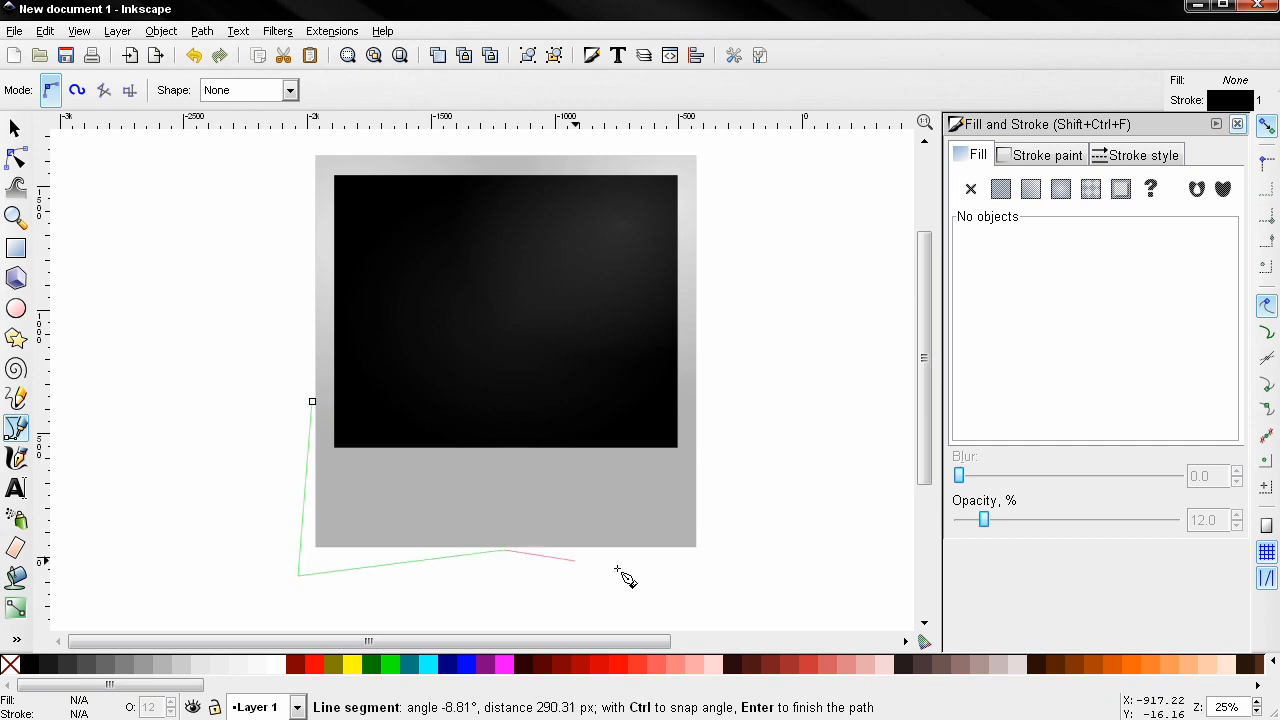
click(707, 568)
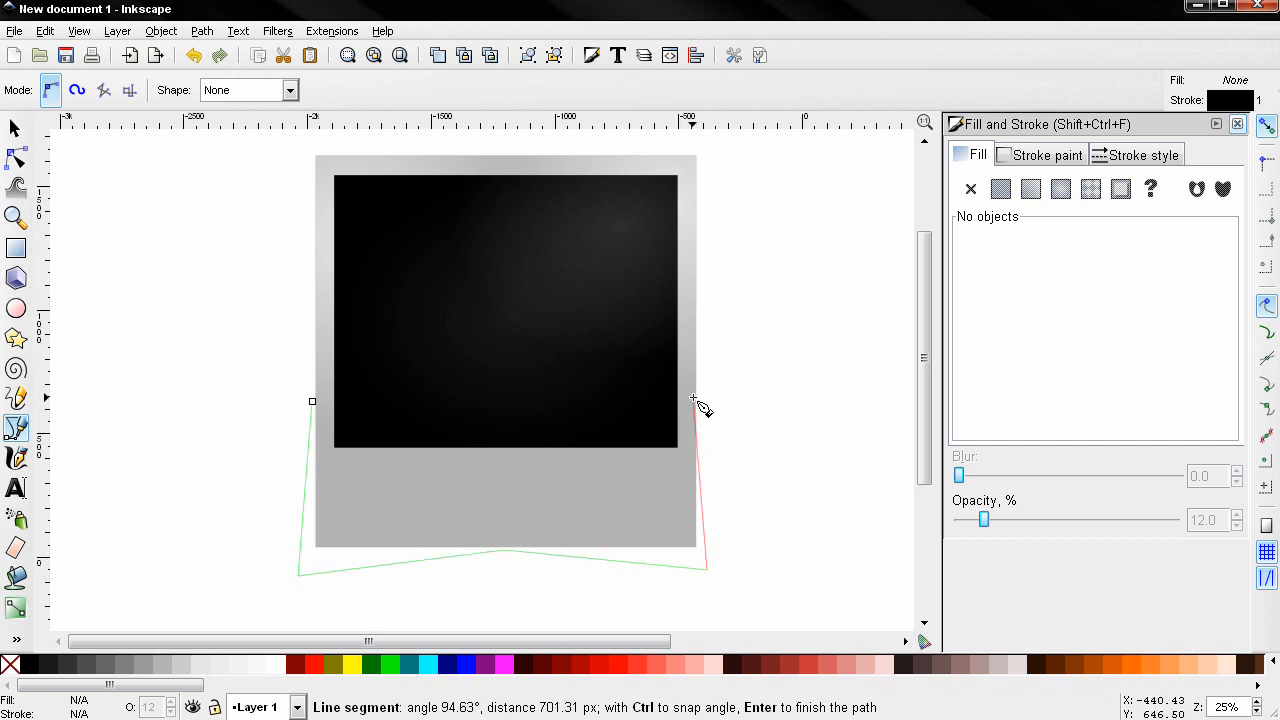
click(694, 404)
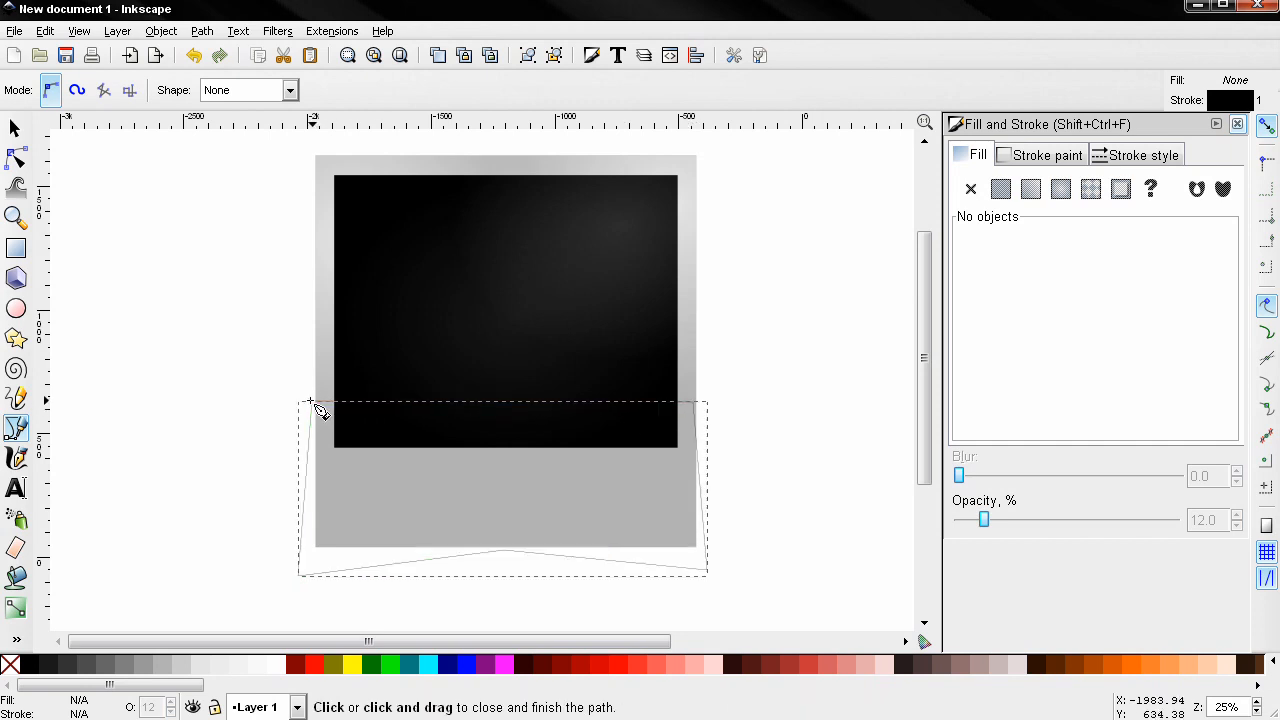
click(312, 401)
click(32, 664)
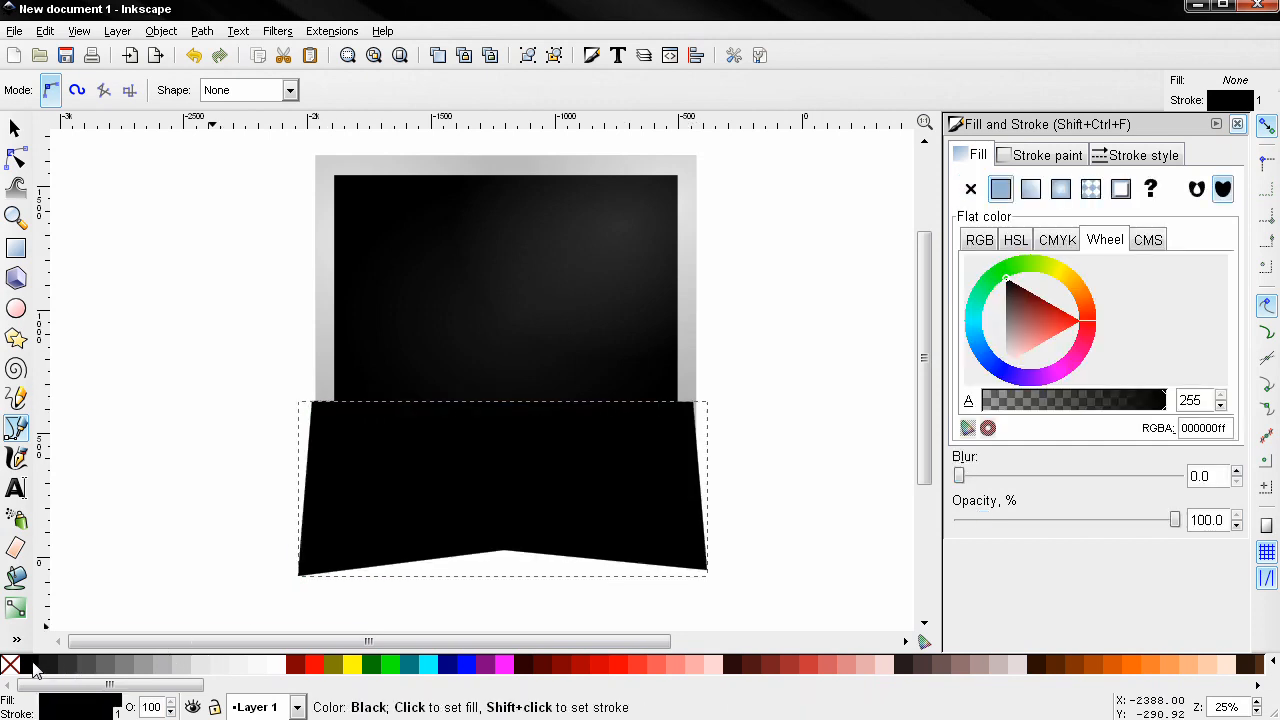
Send the black path to the bottom of the stack and soften it with 78.7% opacity and 8.2 blur
click(15, 128)
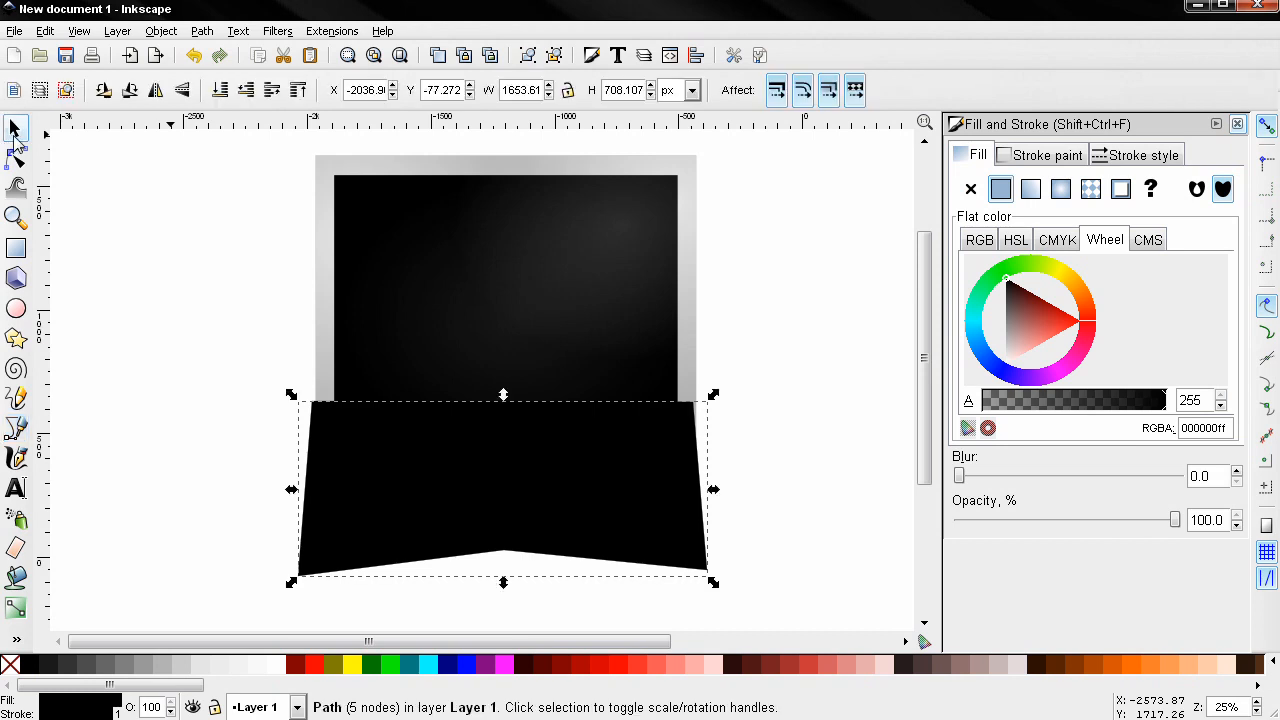
click(220, 90)
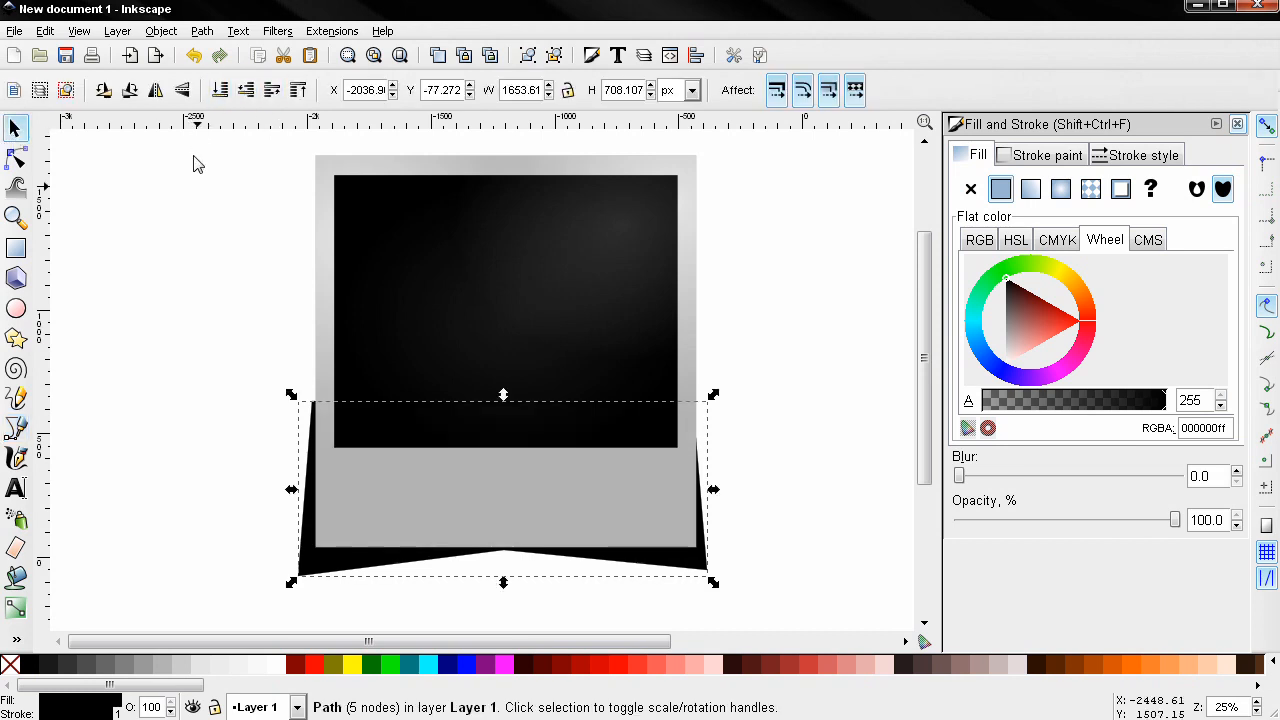
drag(1175, 520, 1128, 520)
drag(960, 478, 977, 480)
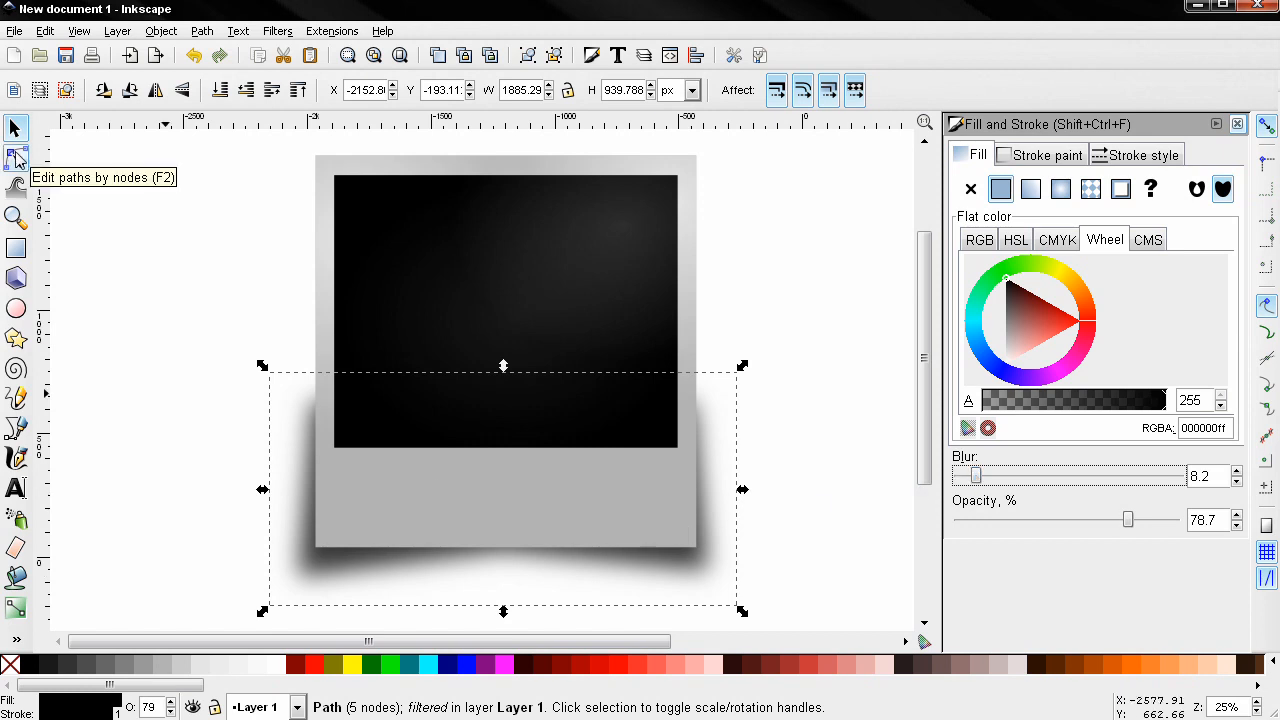
Reshape the shadow path by raising its two upper nodes near the frame's top corners and pulling the two lower corner nodes slightly inward
click(16, 160)
drag(318, 390, 325, 176)
drag(299, 584, 308, 567)
drag(708, 570, 704, 565)
drag(694, 402, 689, 166)
Set the shadow's blur to 3.7 and its opacity to 72%
drag(1131, 524, 1149, 524)
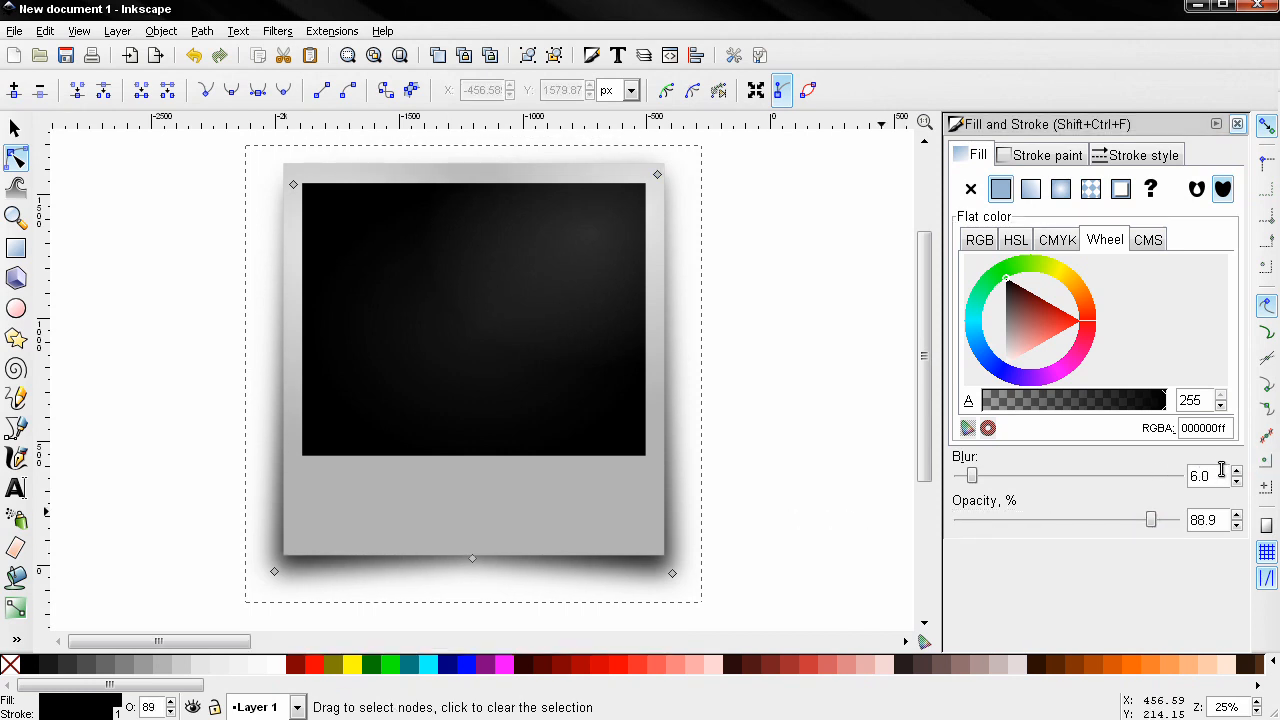
drag(1221, 470, 1156, 470)
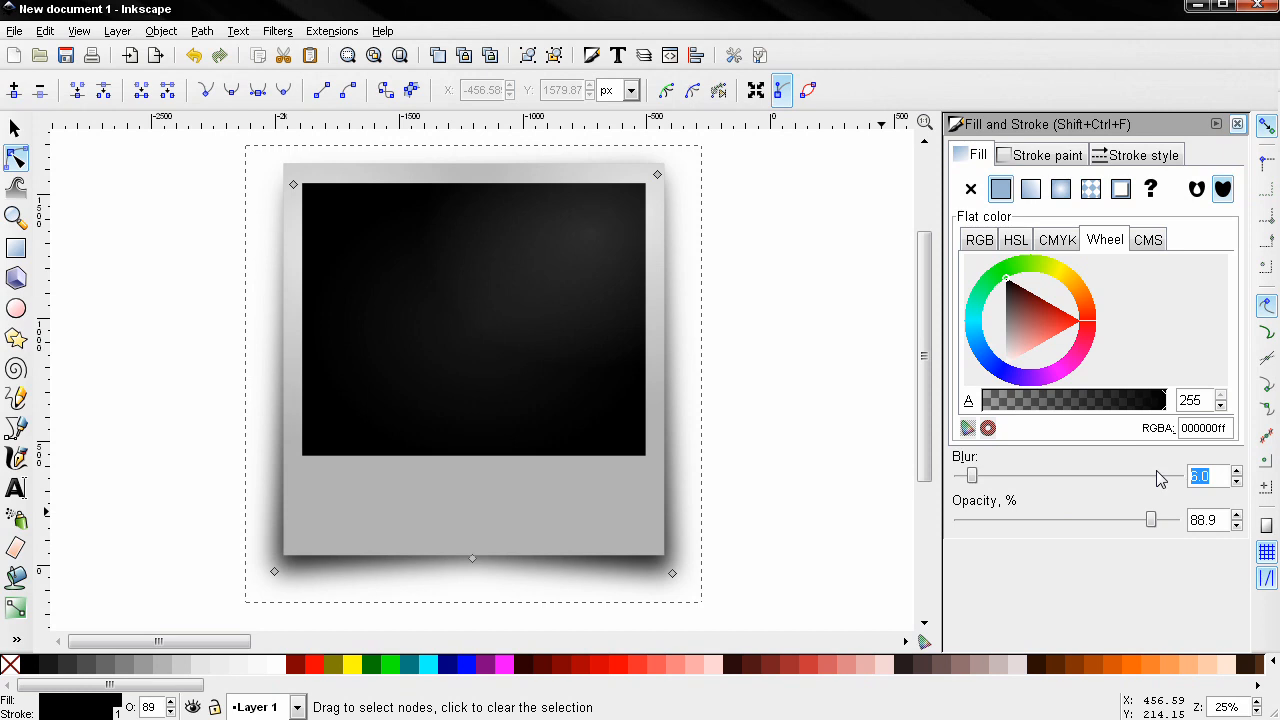
text(3.7)
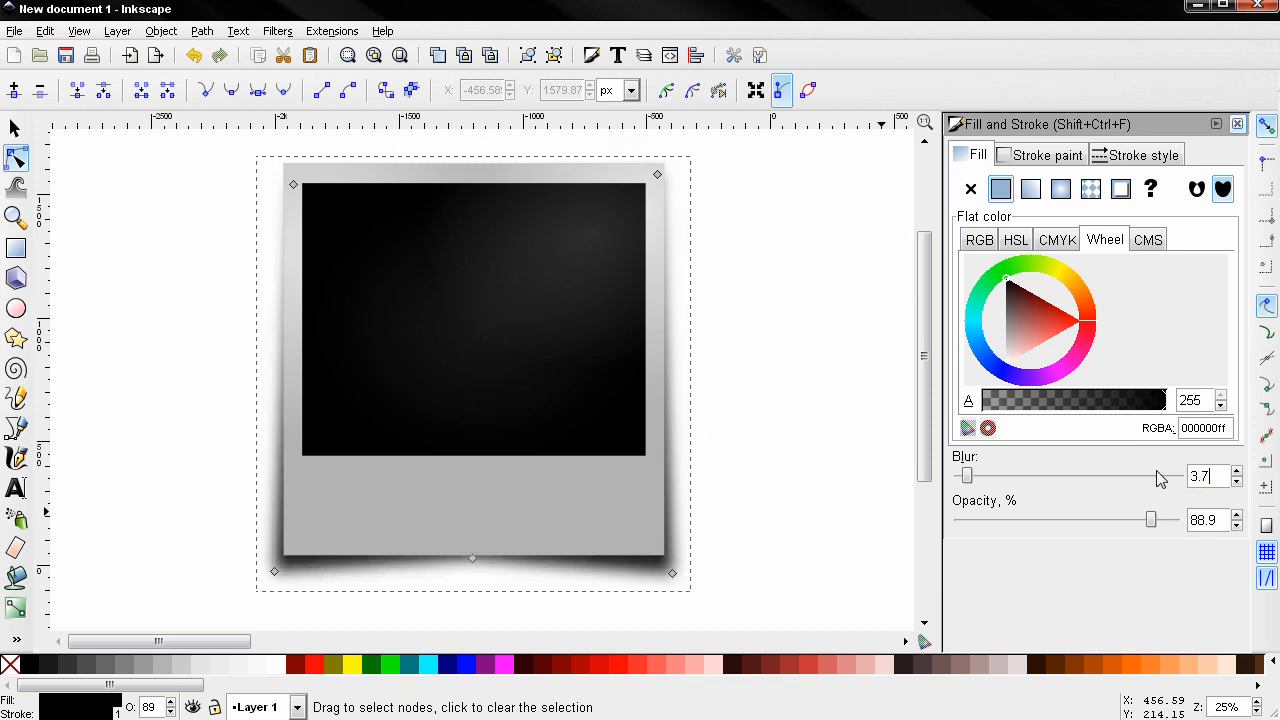
drag(1219, 519, 1149, 528)
text(72)
key(Return)
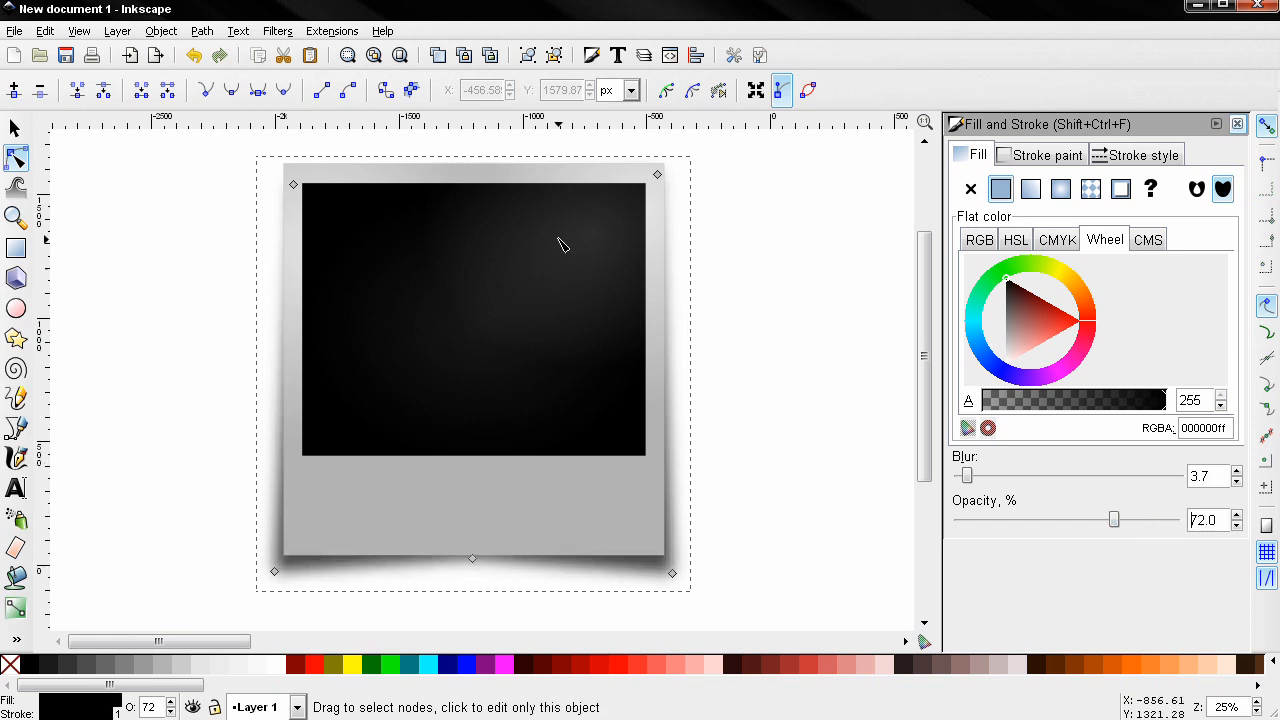
Move the shadow's lower-right node inward to just below the frame's lower-right corner and clear the node selection
click(277, 570)
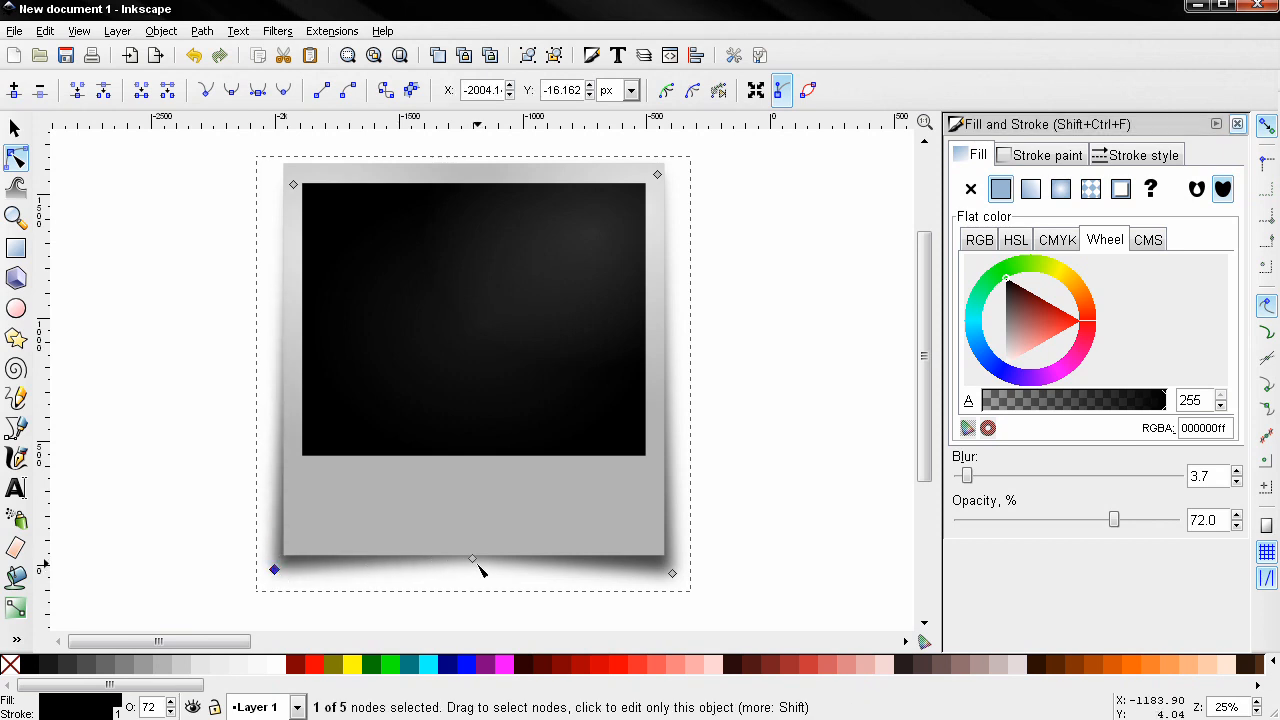
click(473, 560)
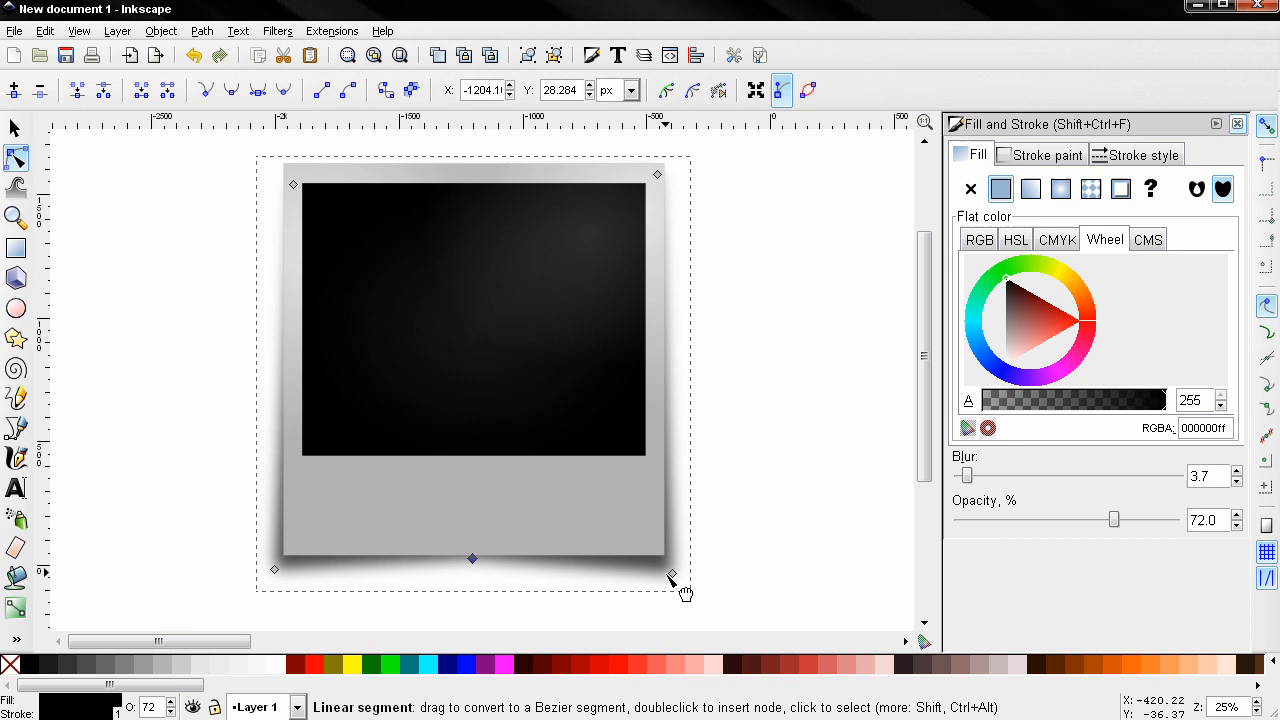
drag(670, 570, 669, 576)
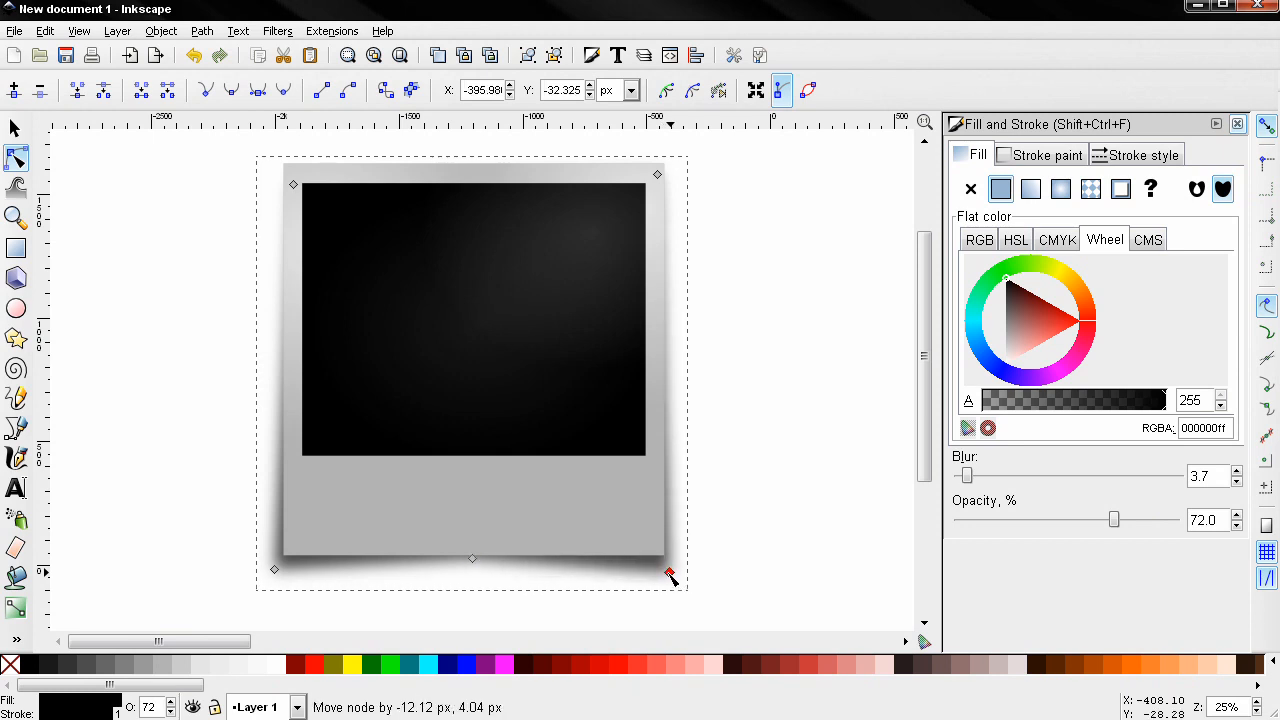
drag(669, 573, 657, 570)
click(148, 440)
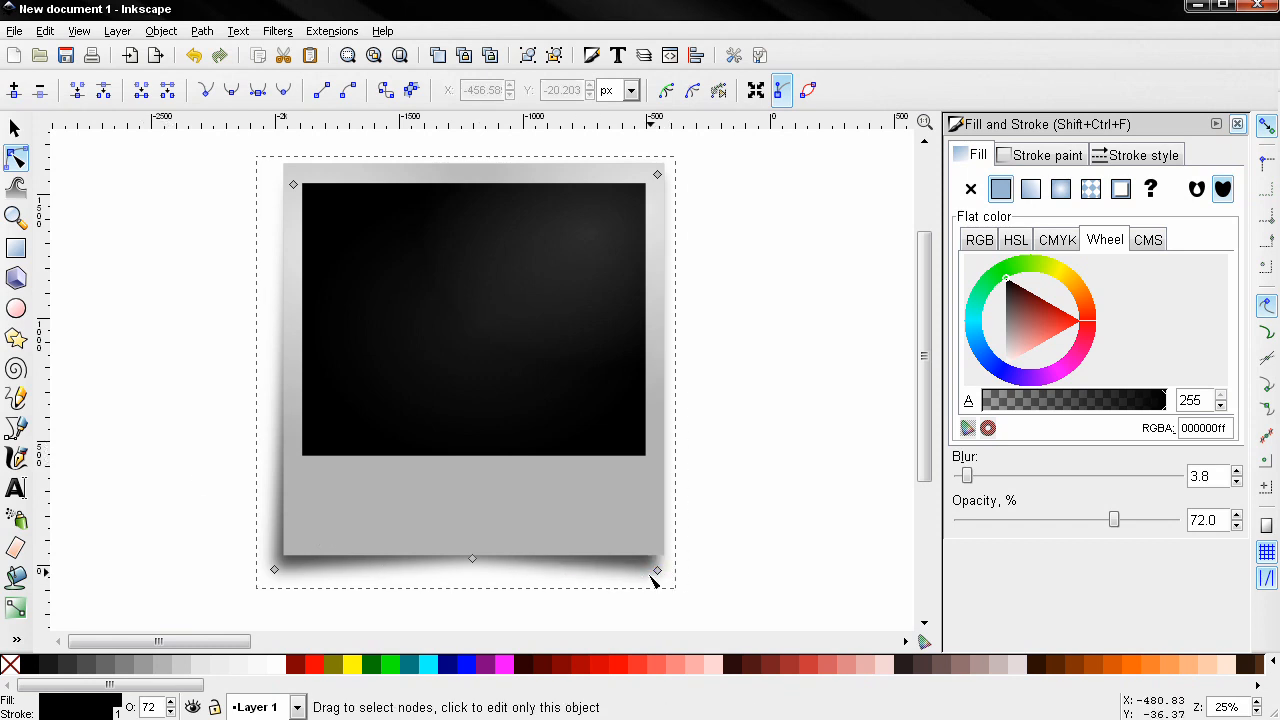
Undo the shadow's lower-right node move, nudge both lower corner nodes to just outside the frame's corners, and clear the selection
key(ctrl+z)
drag(677, 576, 675, 580)
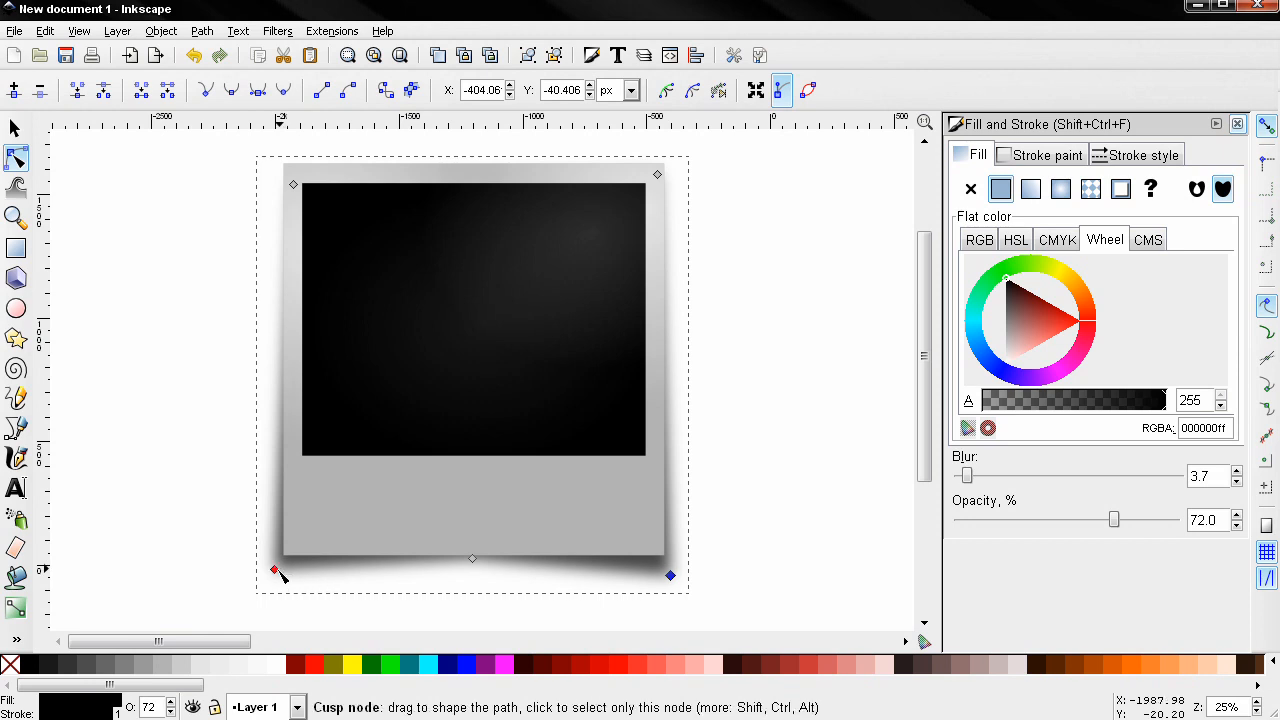
drag(279, 575, 281, 576)
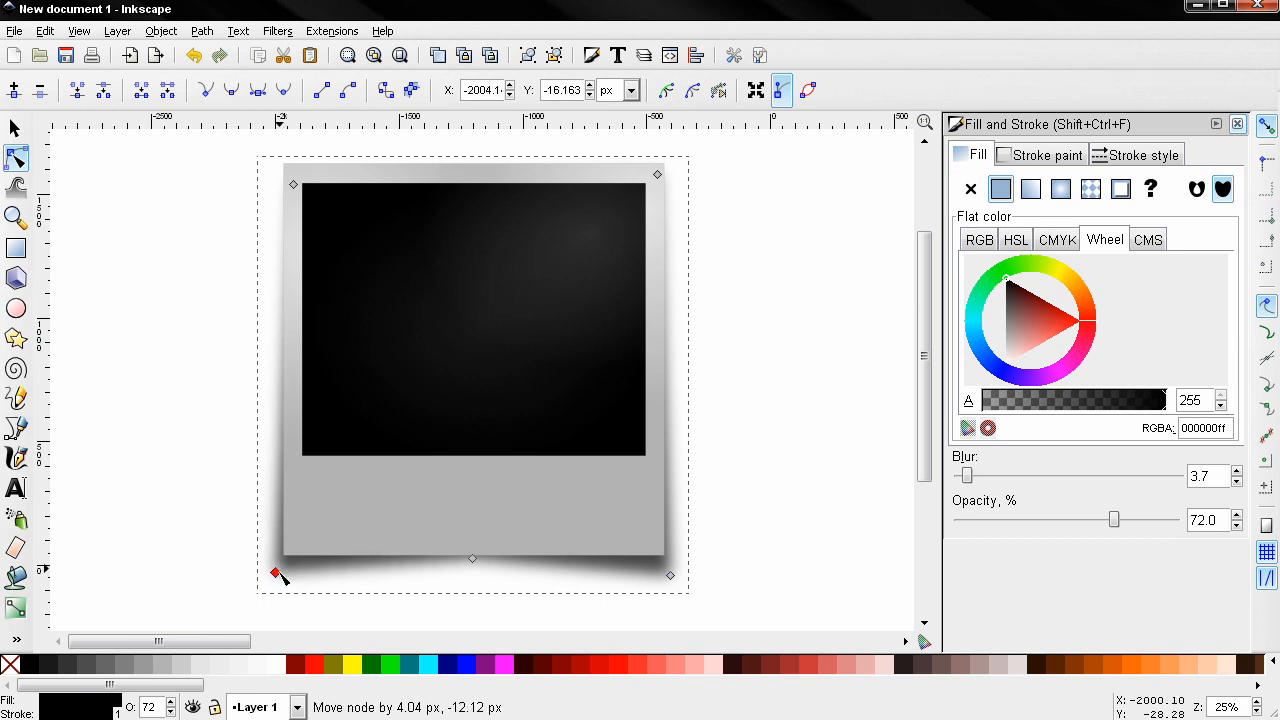
click(174, 443)
click(171, 443)
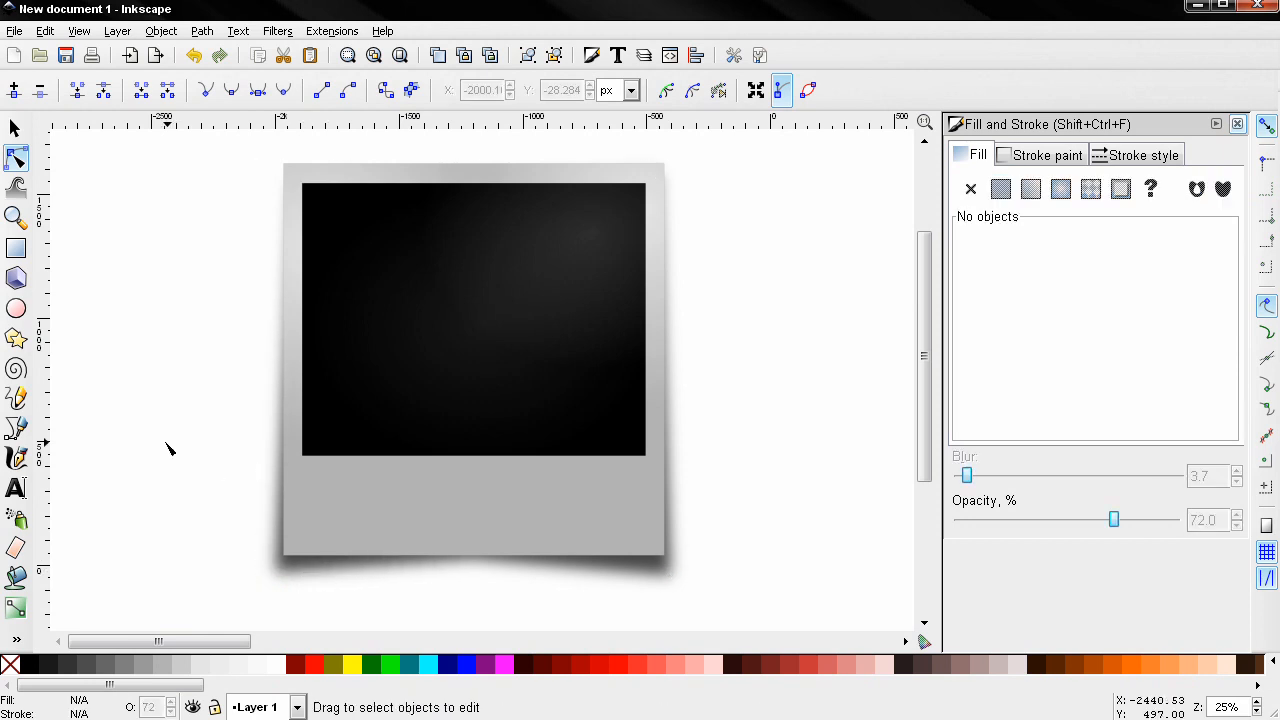
Reselect the shadow path, pull its lower-left and lower-right nodes slightly inward towards the frame's corners, and deselect it
click(278, 578)
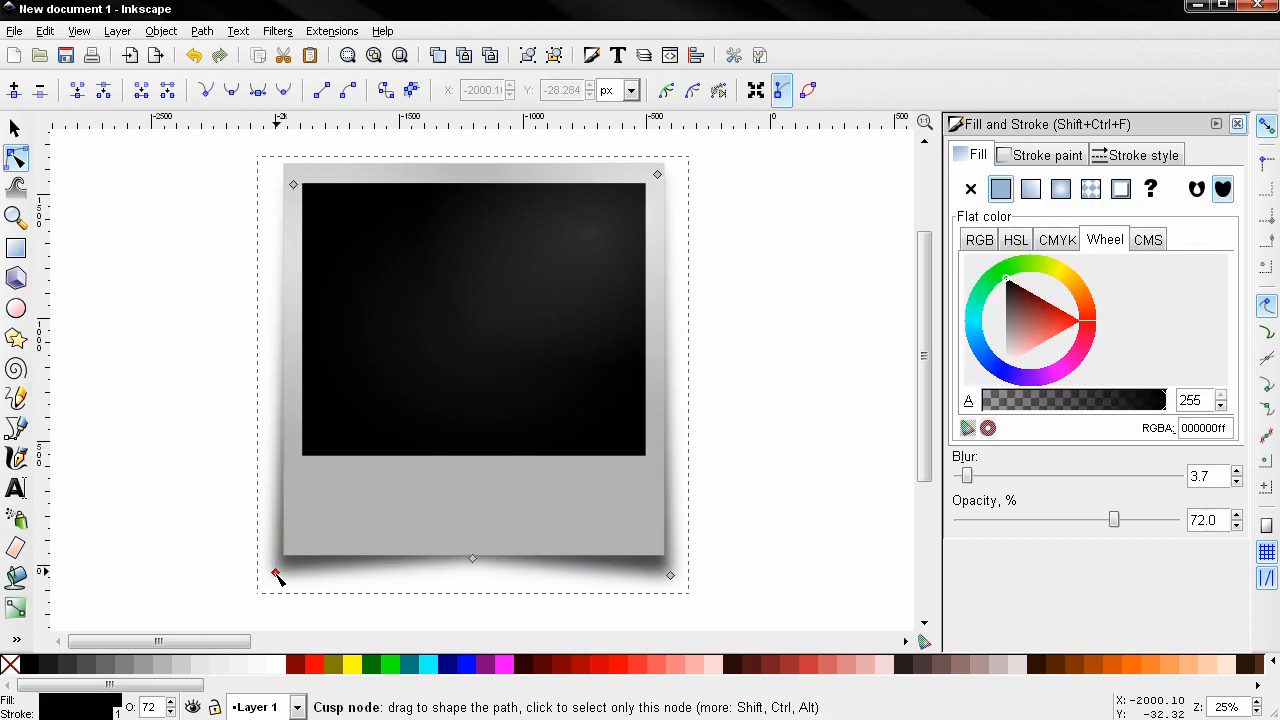
drag(278, 574, 284, 573)
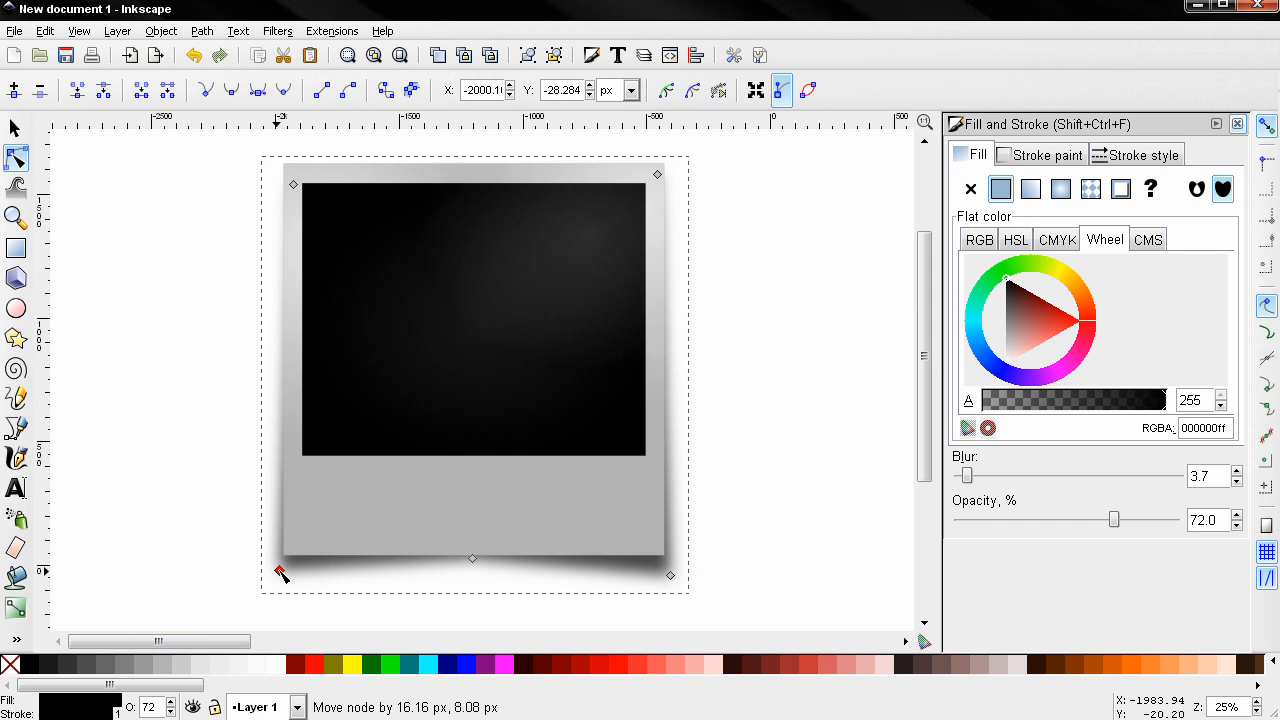
drag(282, 572, 283, 573)
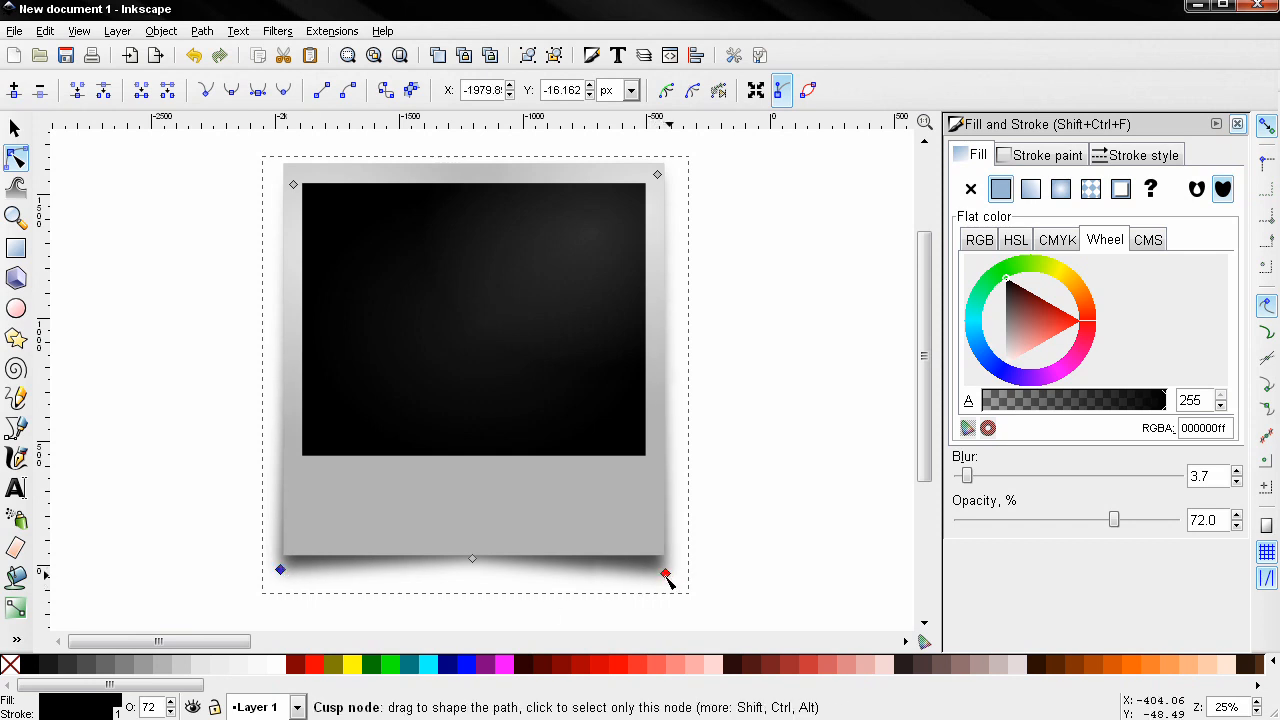
drag(667, 576, 666, 576)
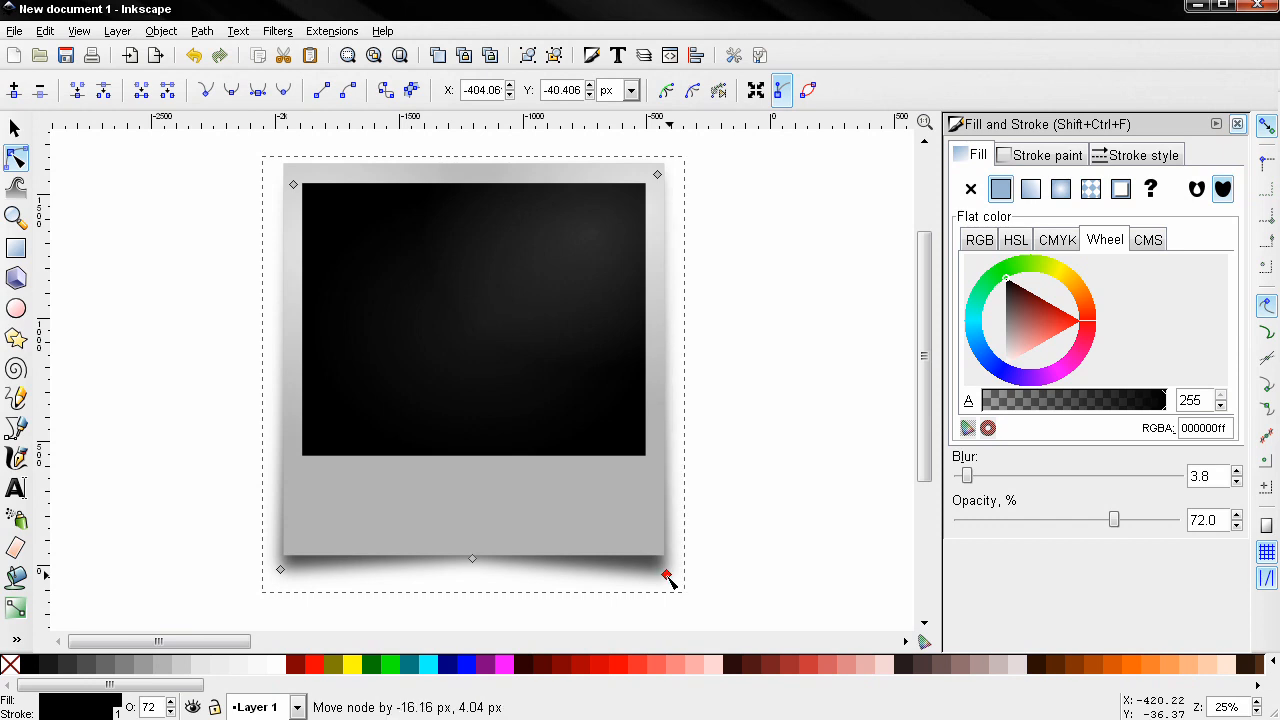
drag(638, 588, 638, 588)
click(150, 433)
scroll(145, 445, down, 1)
drag(115, 451, 156, 494)
drag(172, 547, 179, 500)
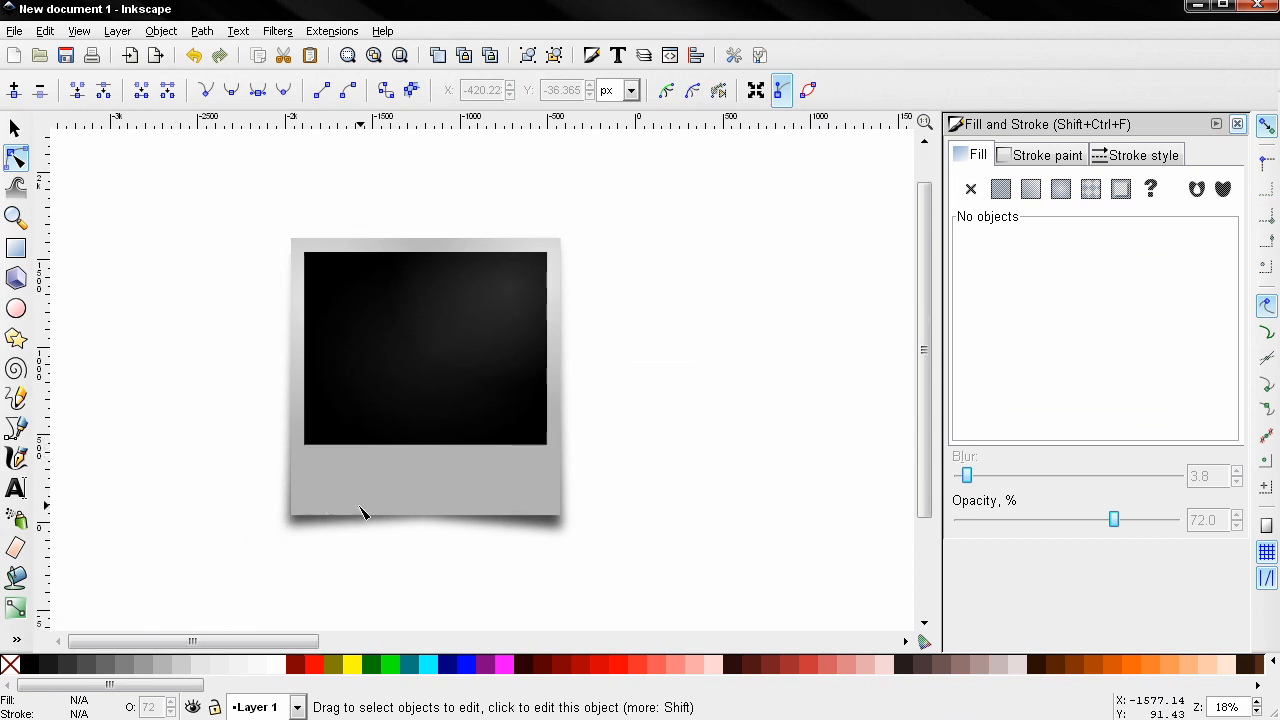
Select all frame, photo and shadow objects with the selection tool and group them
click(15, 128)
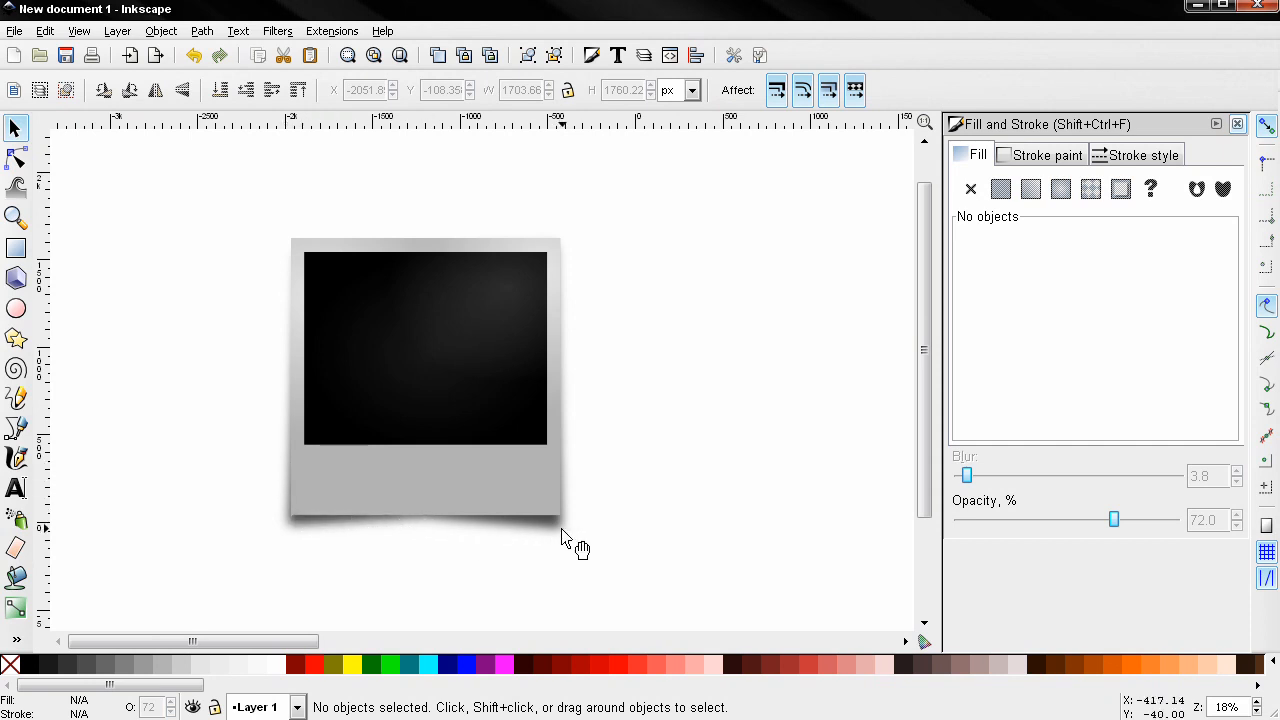
scroll(562, 538, up, 1)
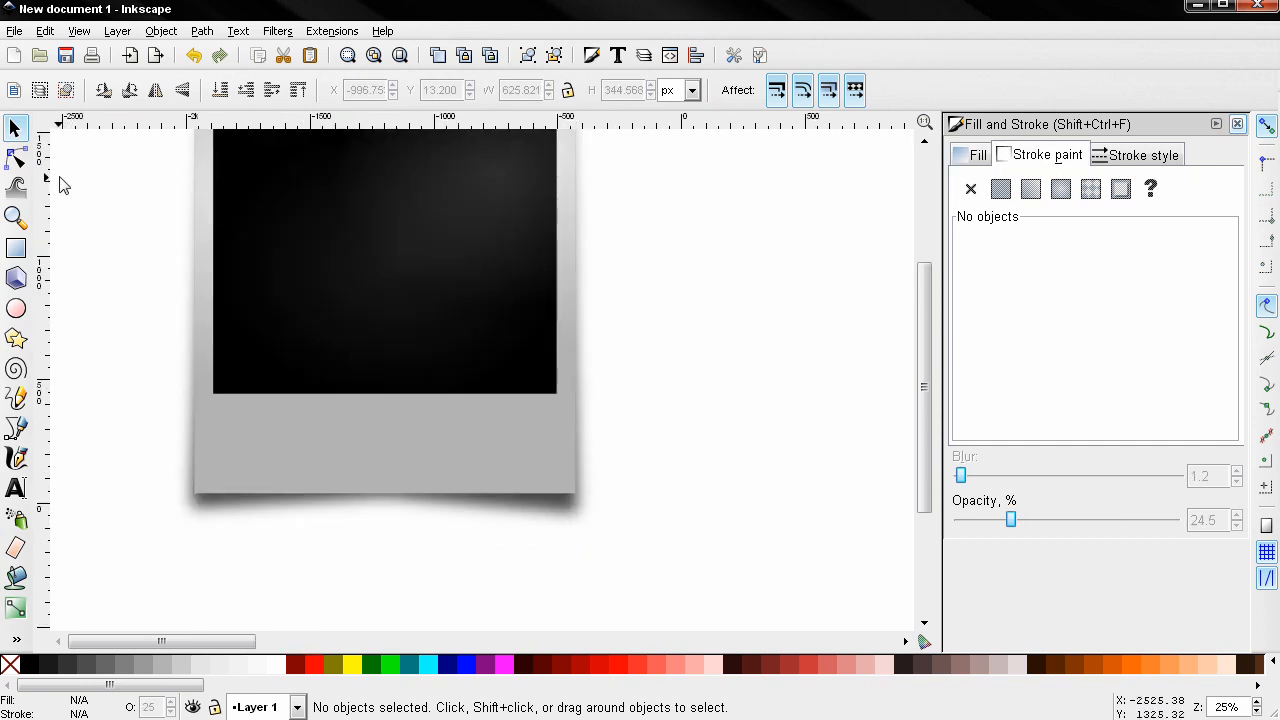
click(15, 157)
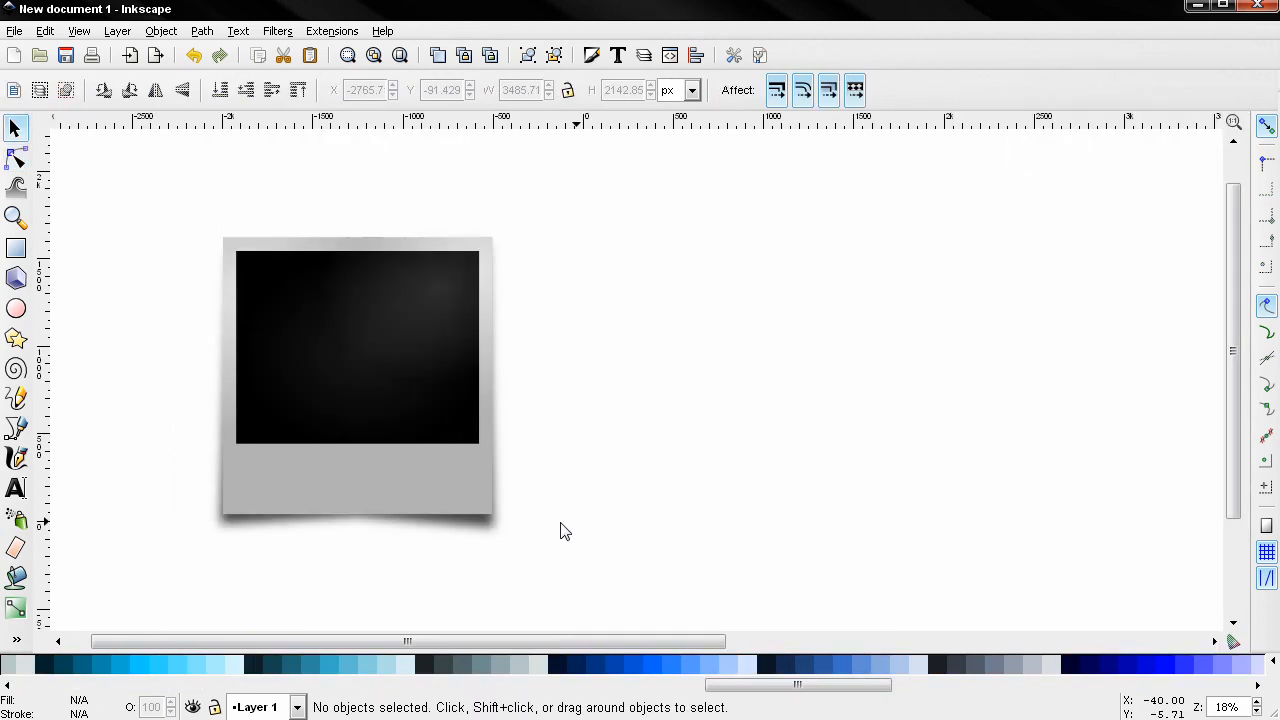
scroll(556, 518, up, 1)
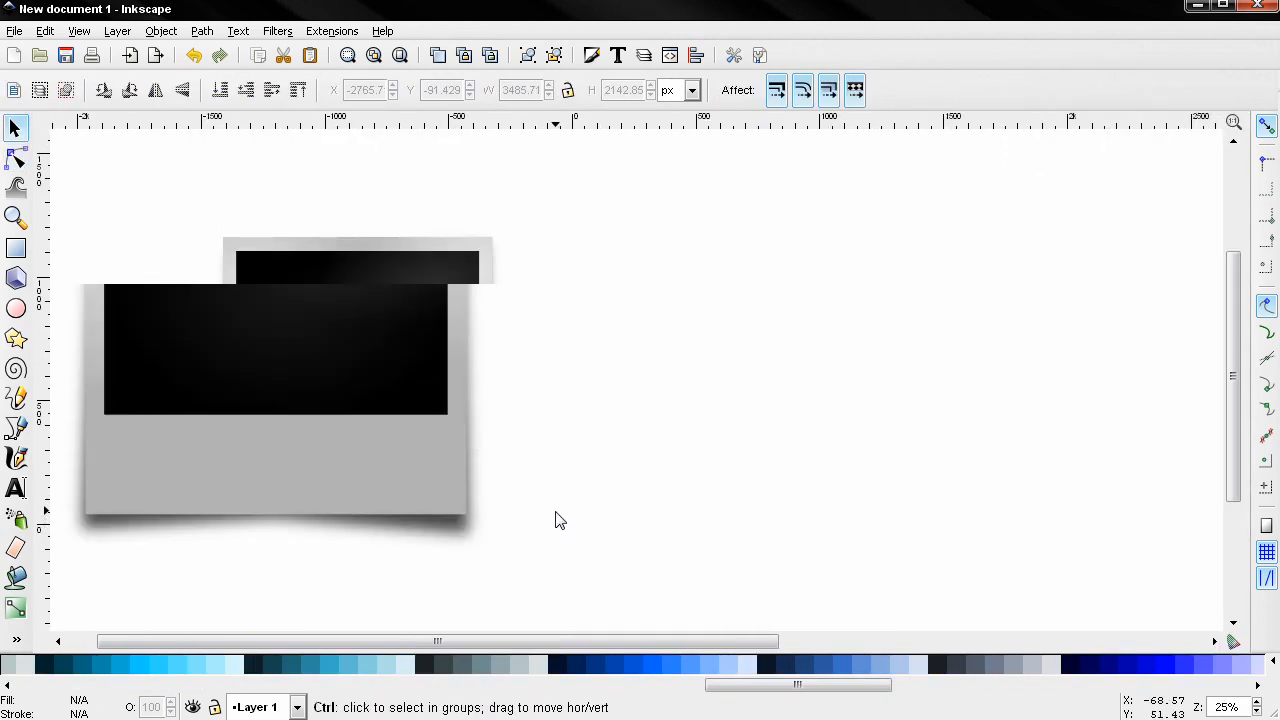
scroll(630, 540, down, 1)
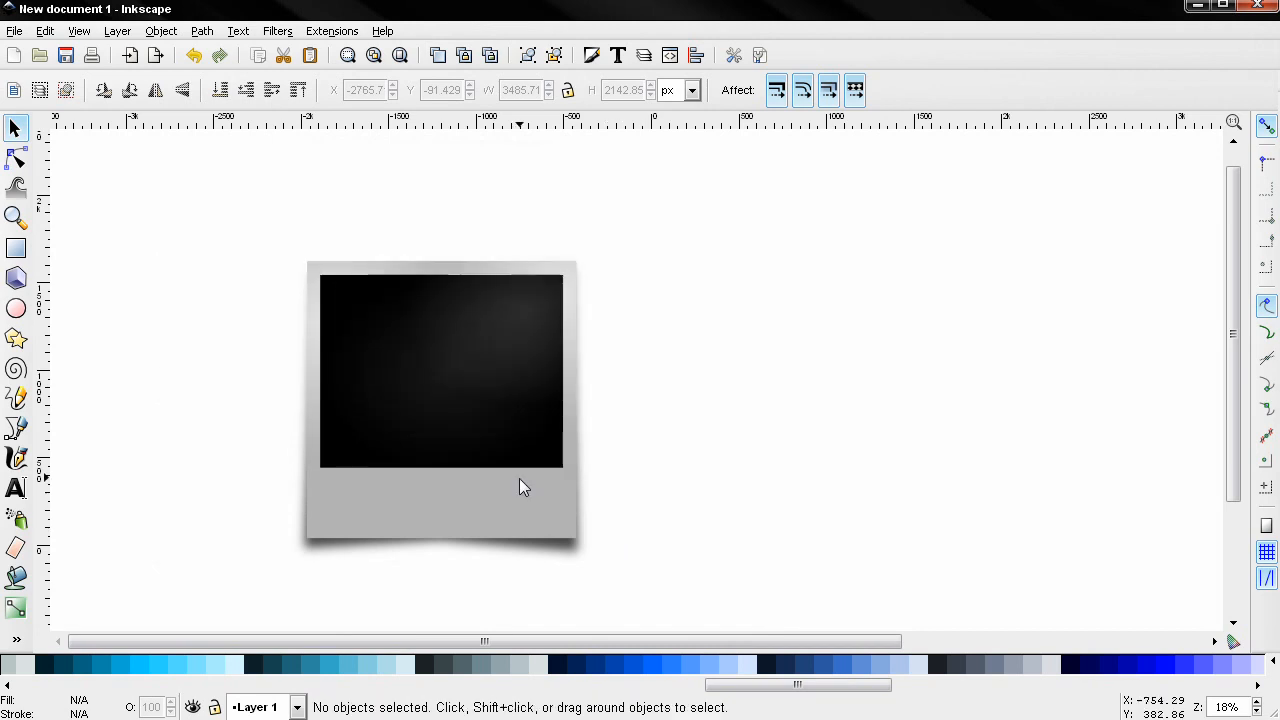
drag(164, 185, 712, 636)
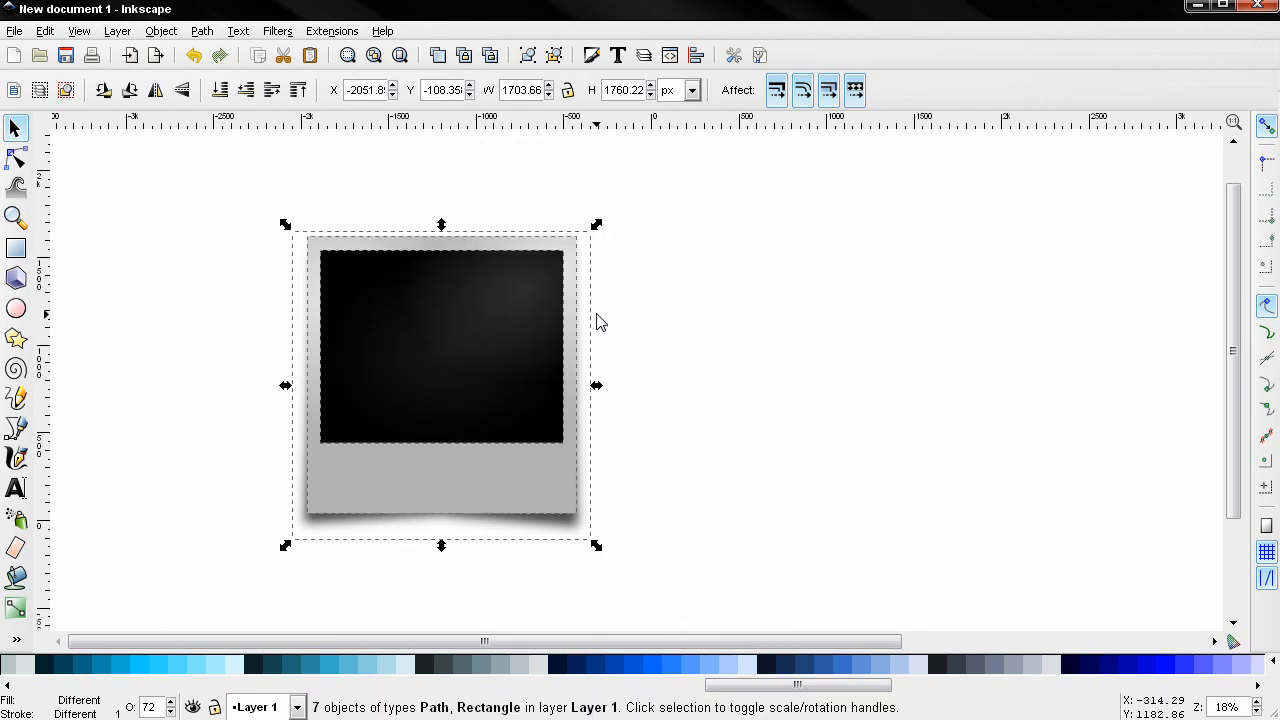
click(531, 57)
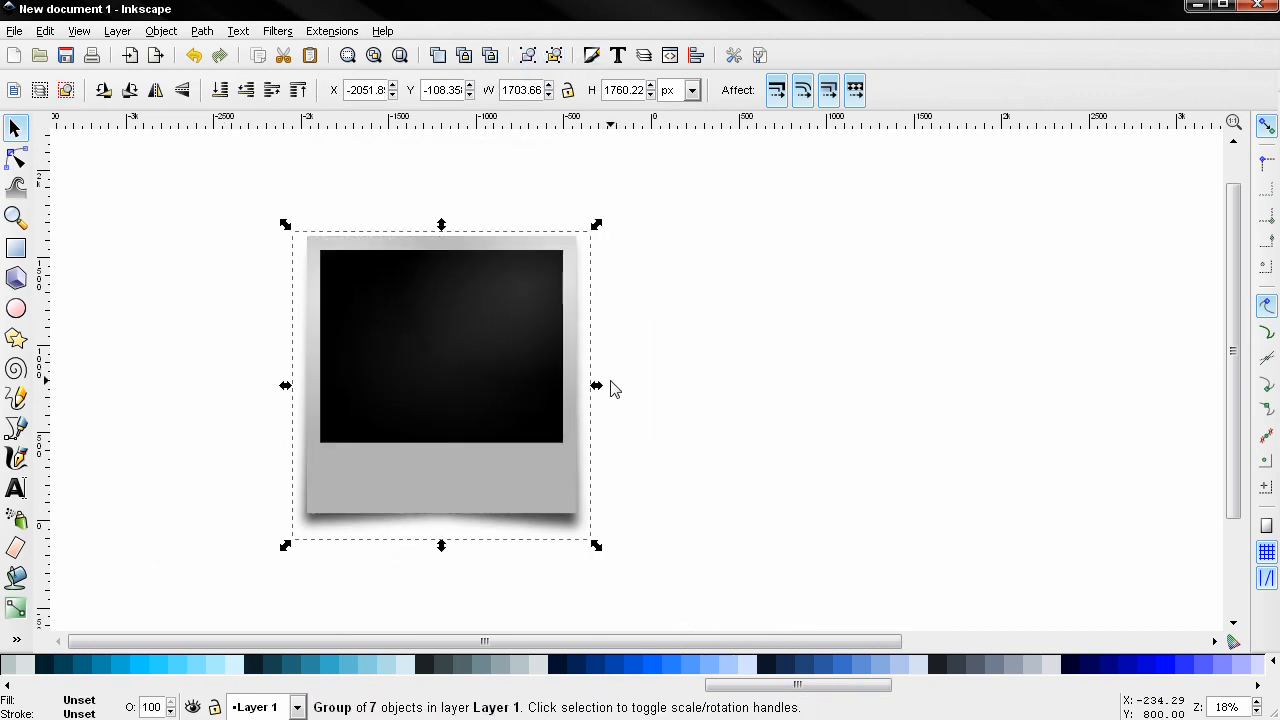
Duplicate the photo frame group beside the original and rotate the copy about 30° clockwise
key(ctrl+d)
drag(519, 385, 858, 398)
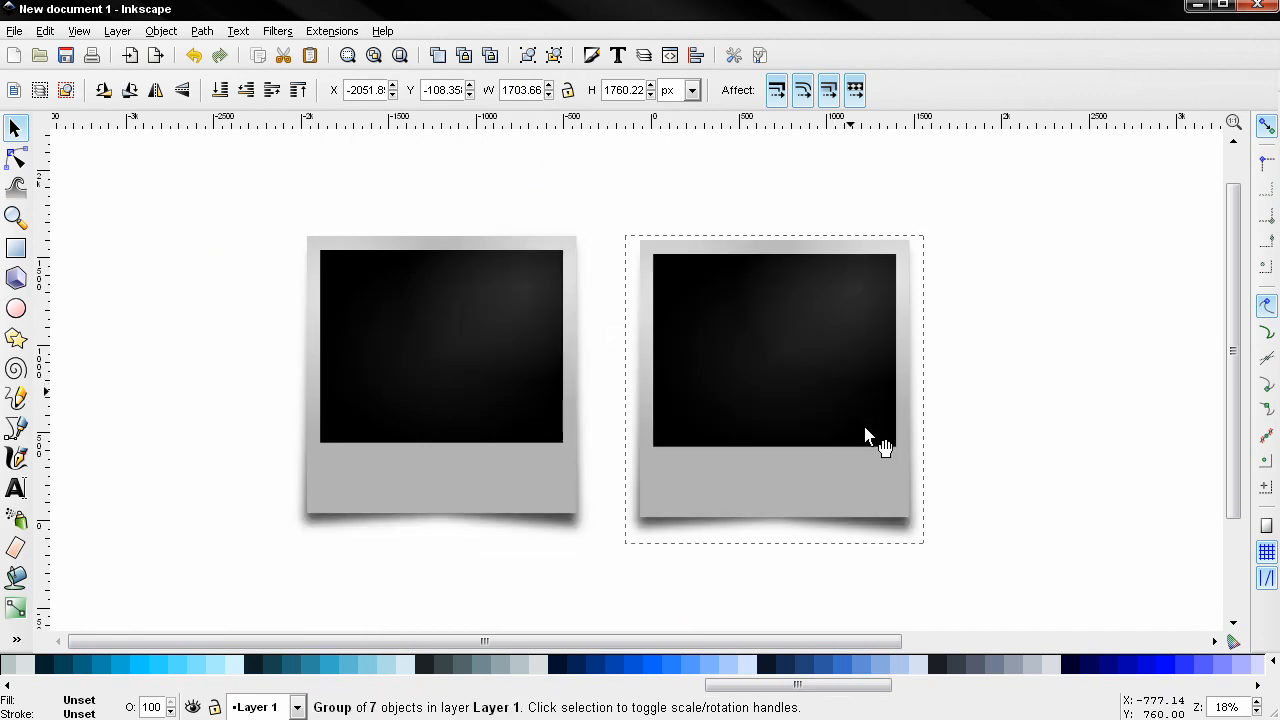
click(926, 246)
drag(928, 240, 1010, 335)
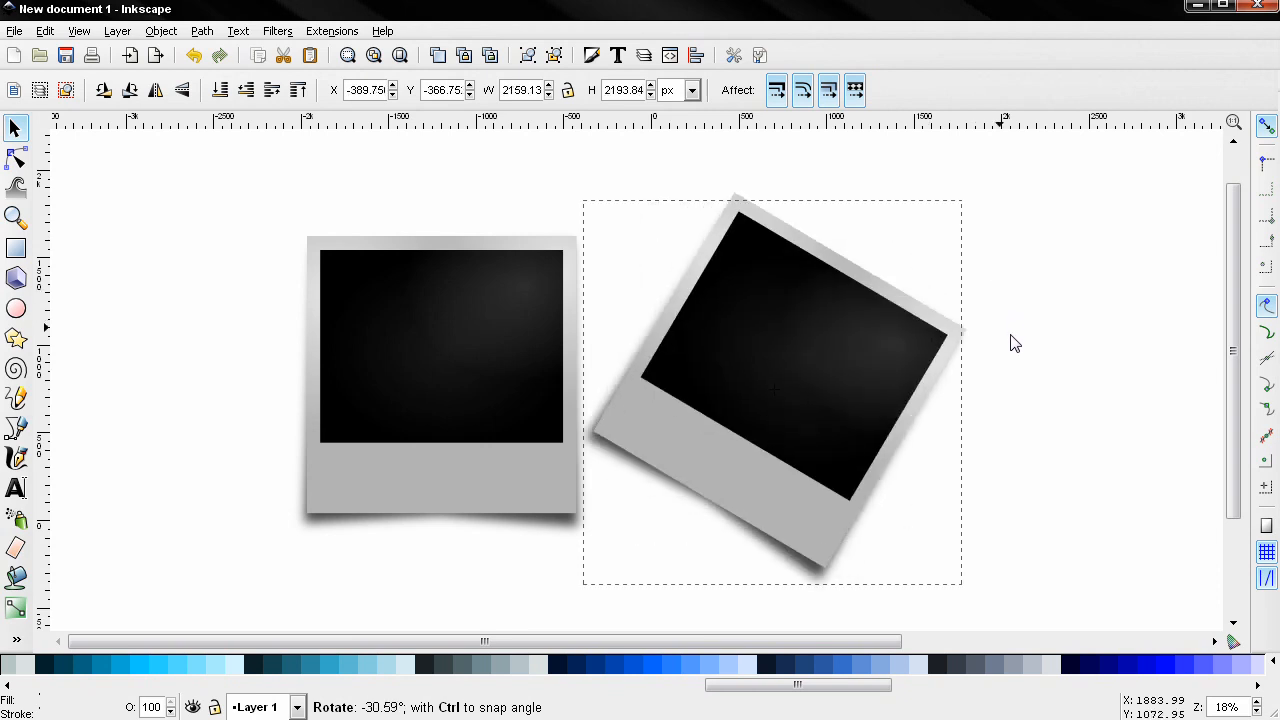
click(1032, 438)
ctrl+scroll(1030, 438, down, 1)
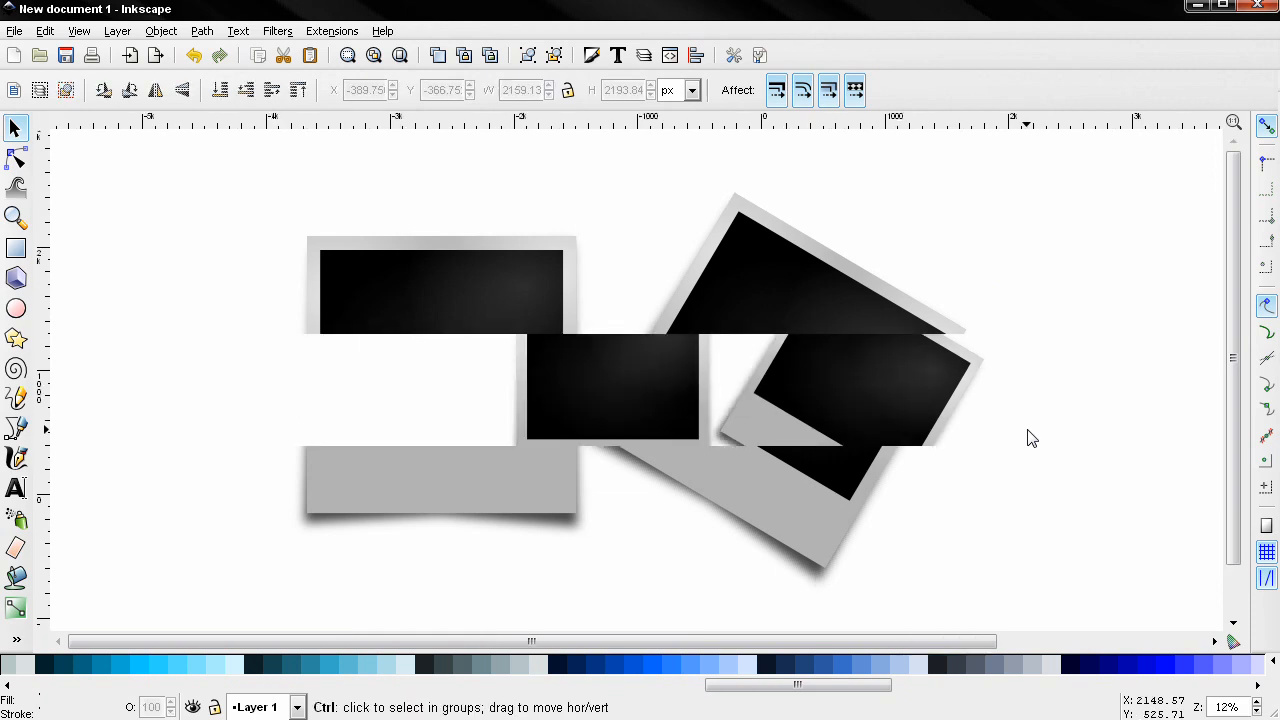
Shift the tilted copy slightly, rotate it about 5° further clockwise, and deselect it
drag(1010, 458, 856, 433)
click(752, 425)
drag(752, 425, 772, 425)
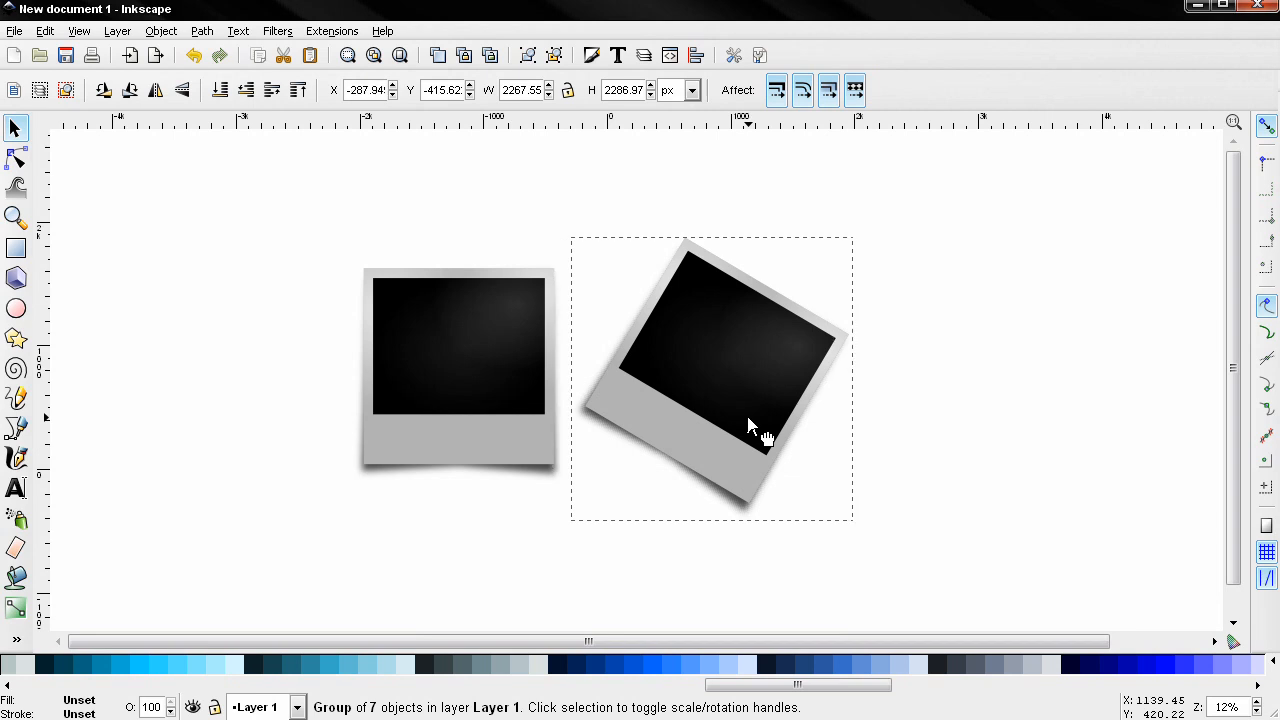
click(748, 420)
drag(860, 240, 869, 262)
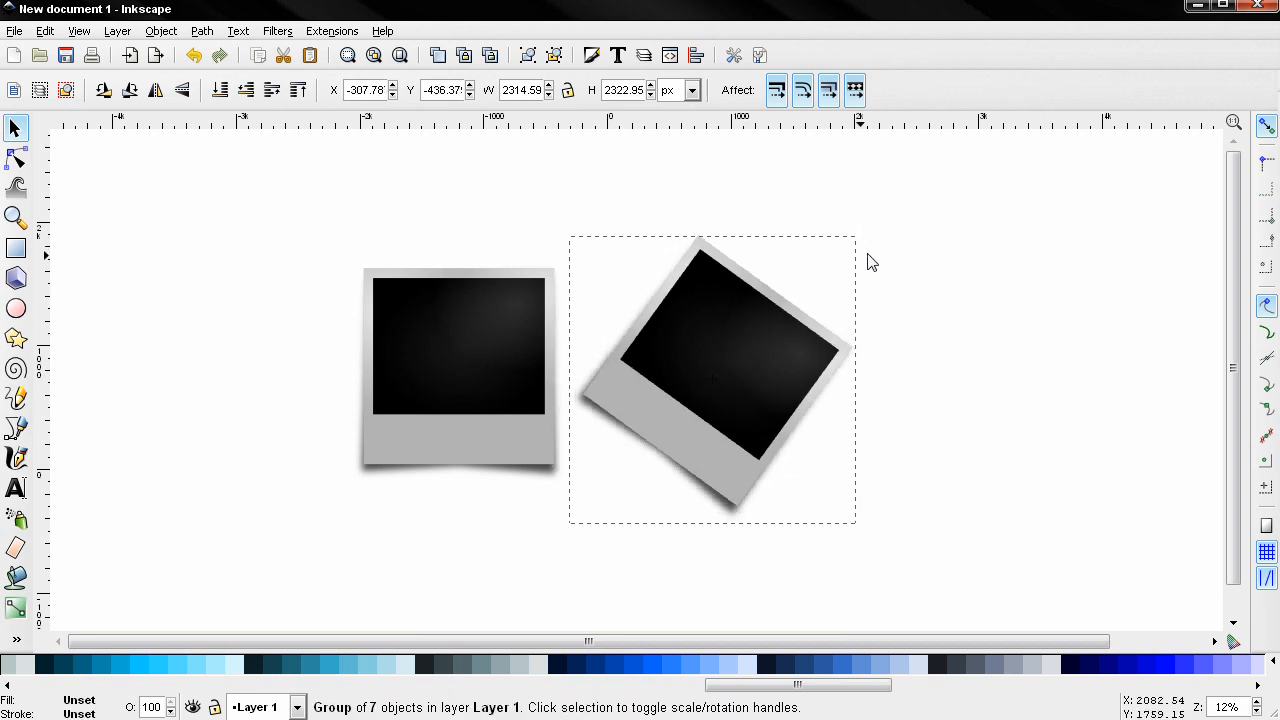
click(909, 383)
scroll(897, 391, up, 1)
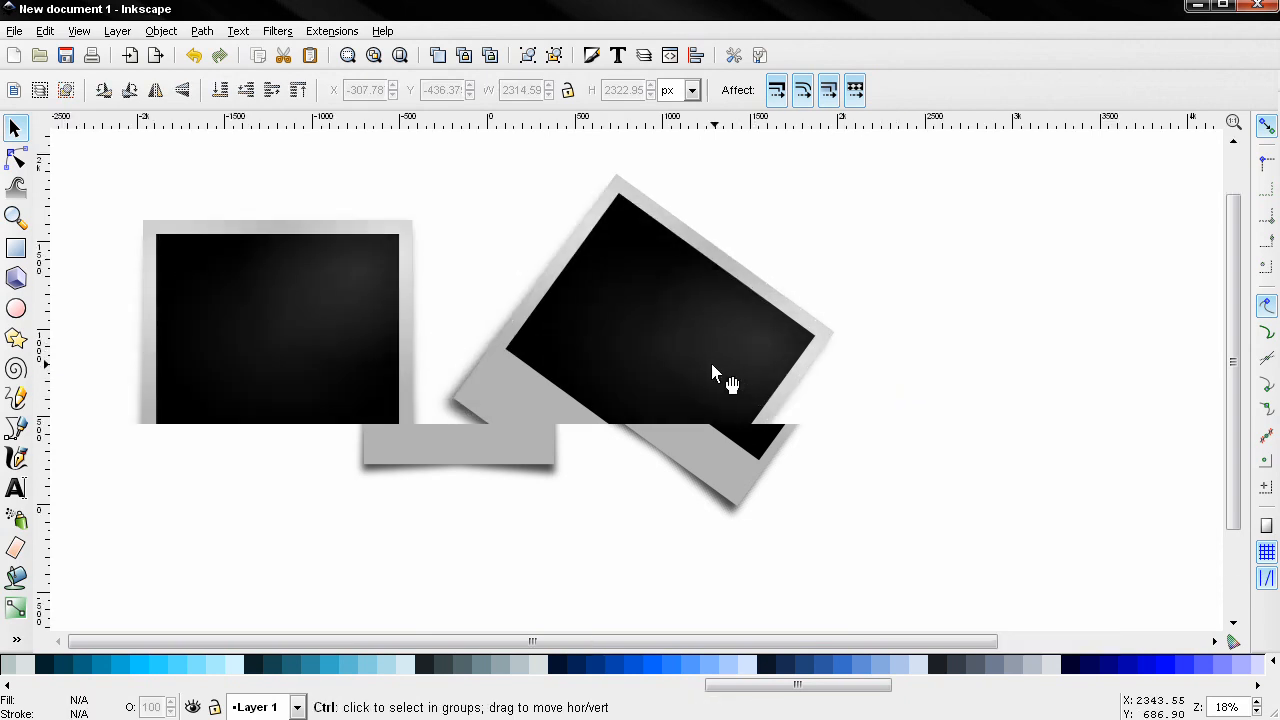
drag(708, 375, 863, 392)
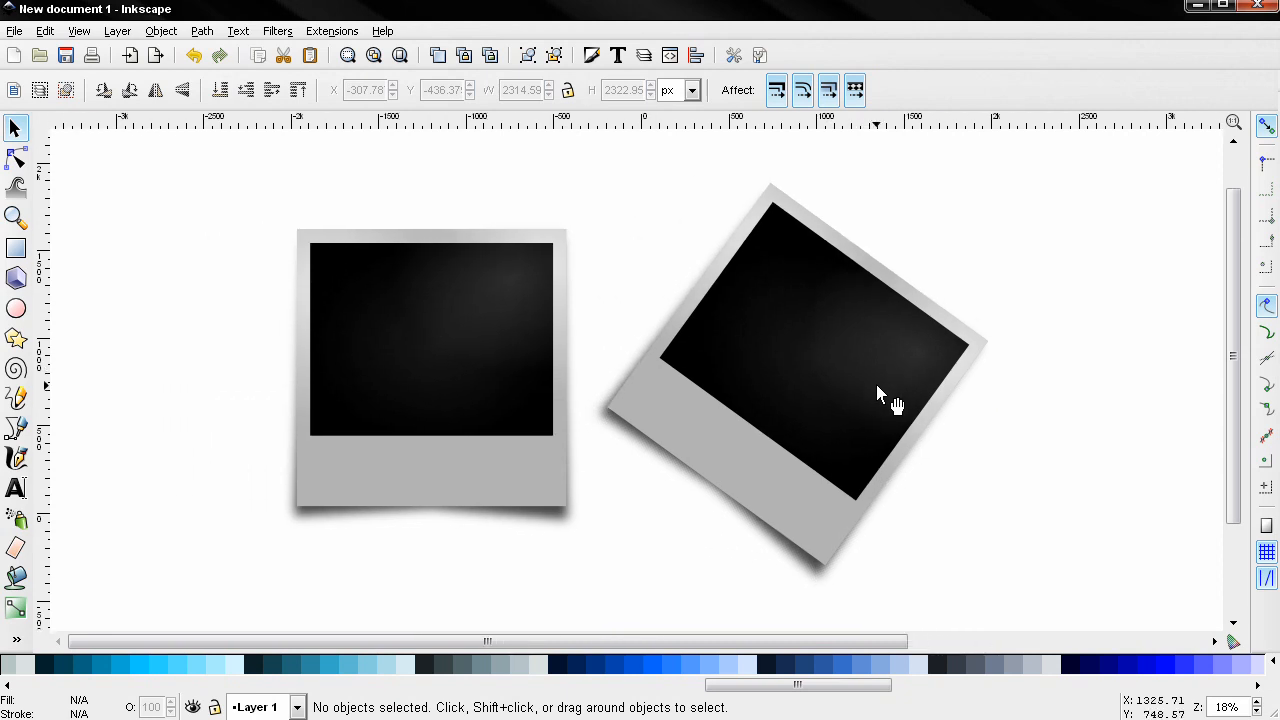
click(1257, 702)
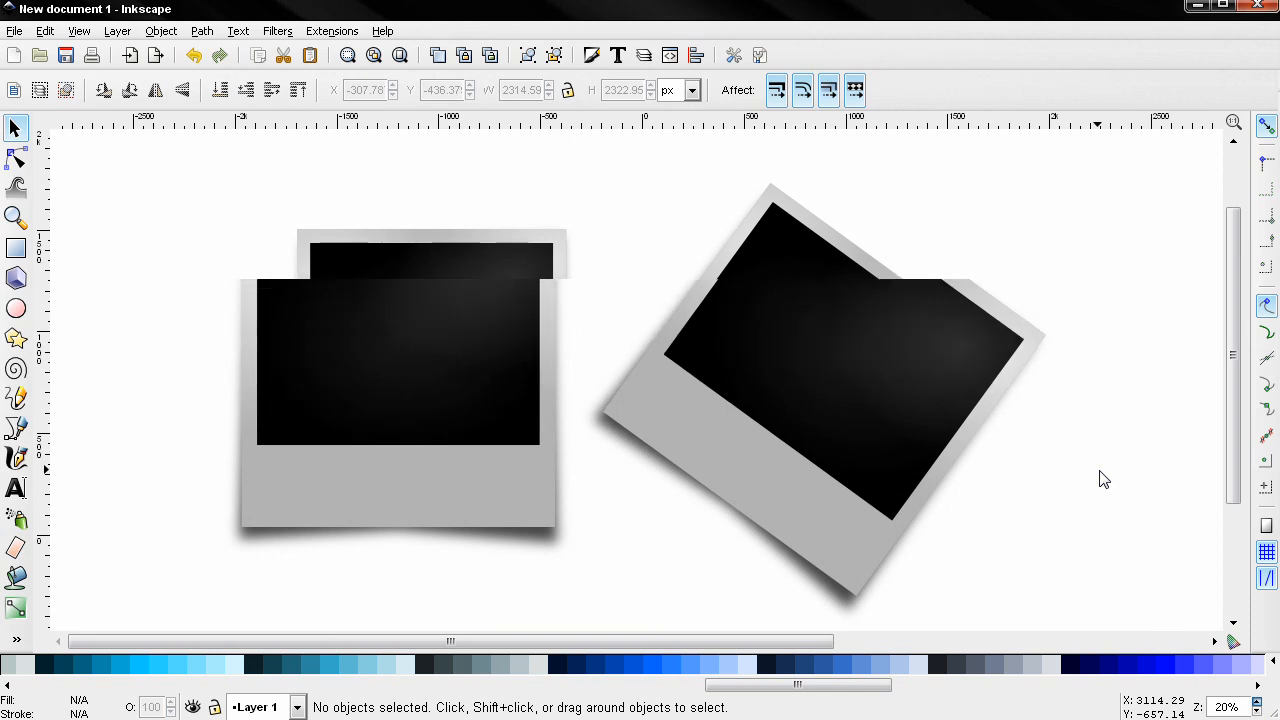
click(1258, 702)
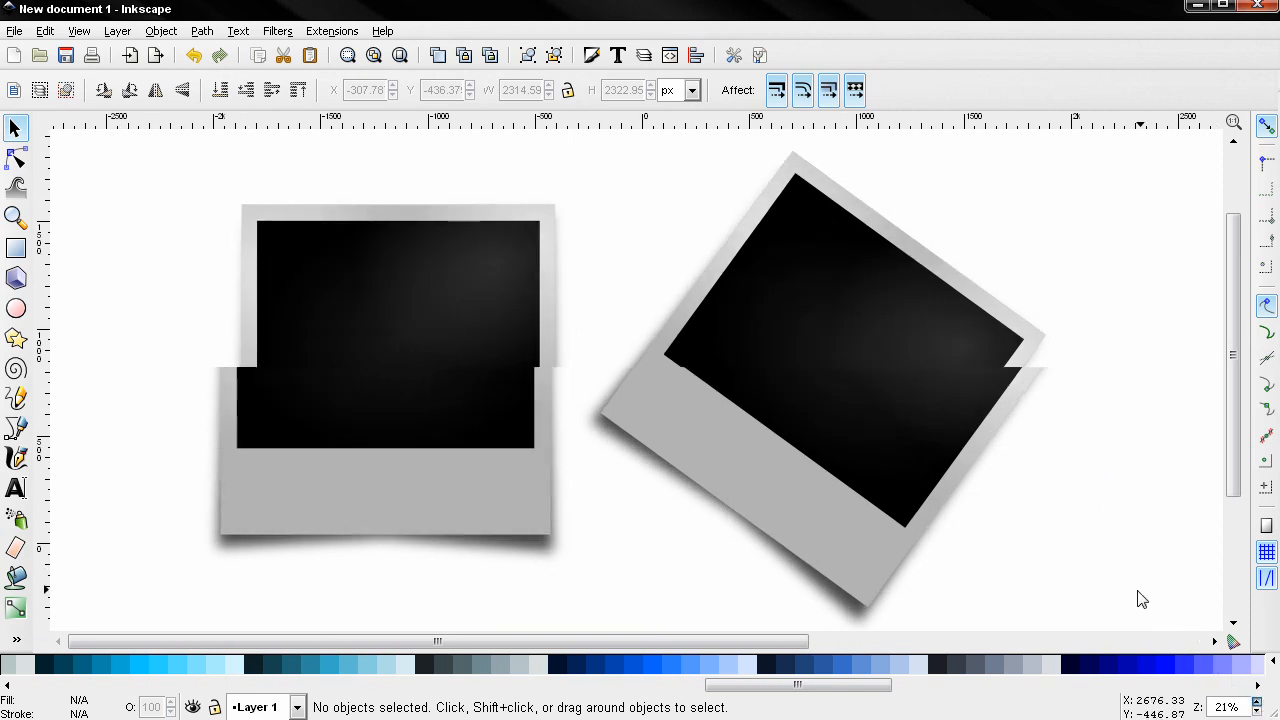